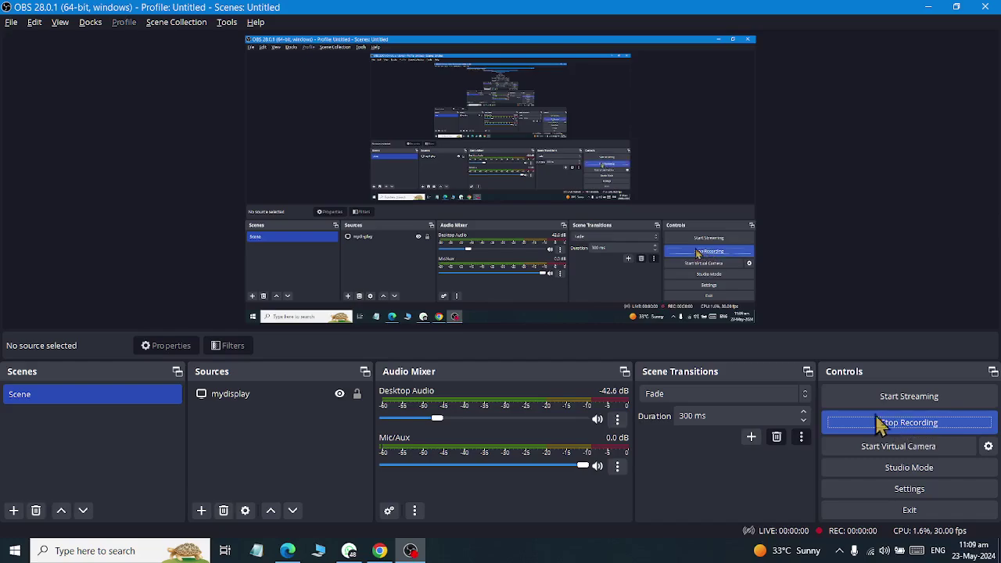
# Start the OBS screen recording and minimize OBS to reveal the desktop
pyautogui.click(878, 420)
pyautogui.click(929, 8)
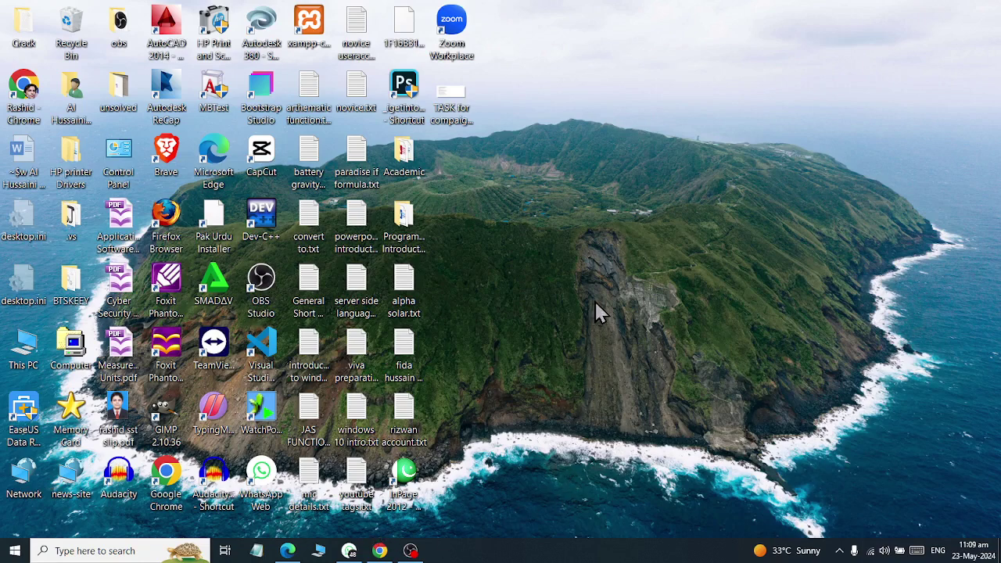
pyautogui.click(937, 550)
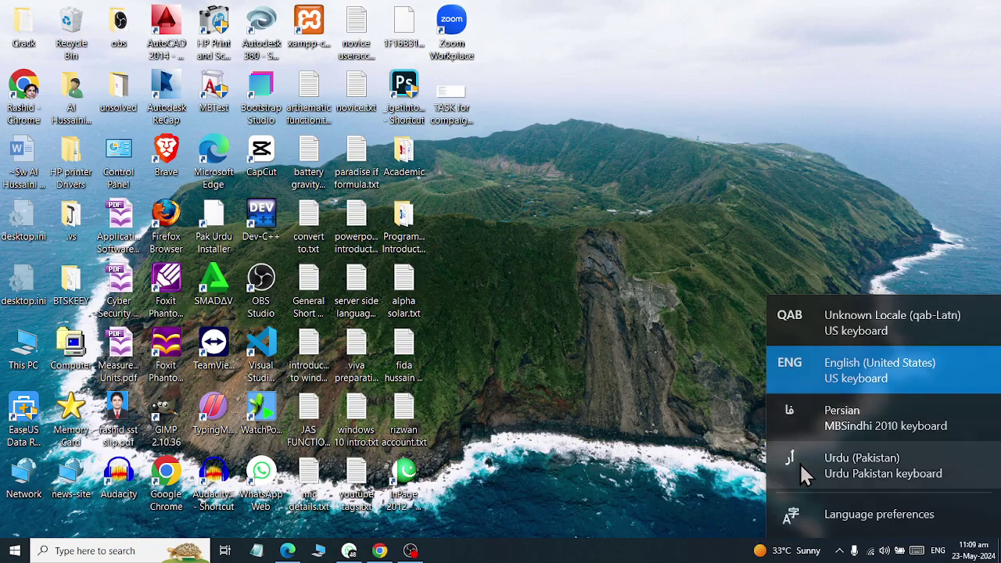
pyautogui.click(596, 220)
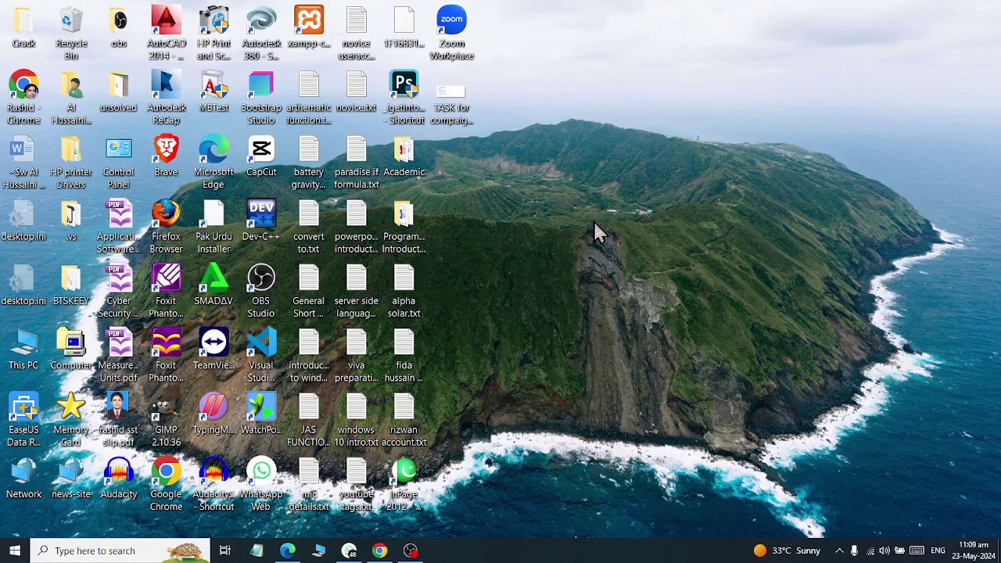
pyautogui.press('p')
pyautogui.press('p')
pyautogui.press('p')
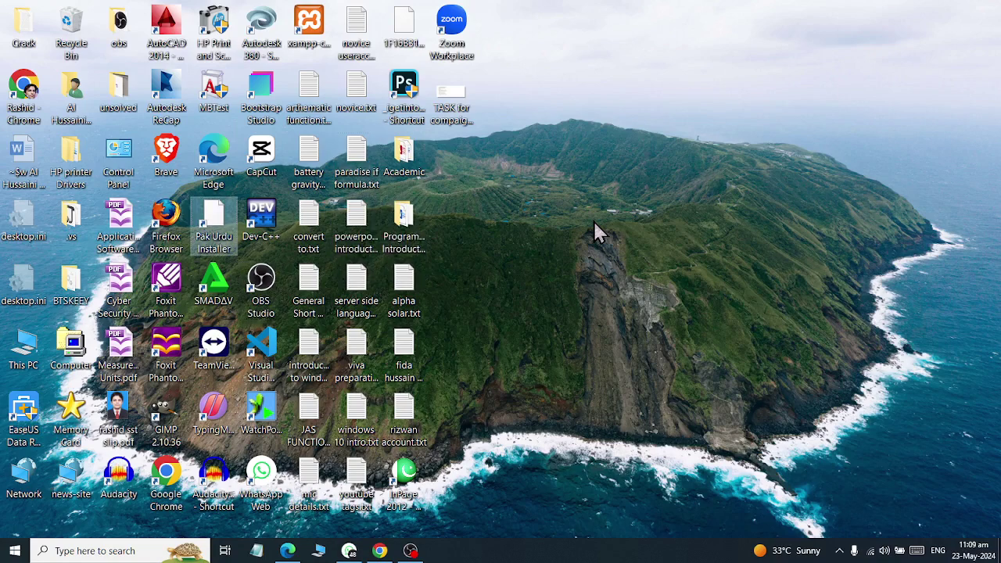
pyautogui.press('p')
pyautogui.press('p')
pyautogui.press('p')
pyautogui.press('p')
pyautogui.press('p')
pyautogui.press('p')
pyautogui.press('p')
pyautogui.press('p')
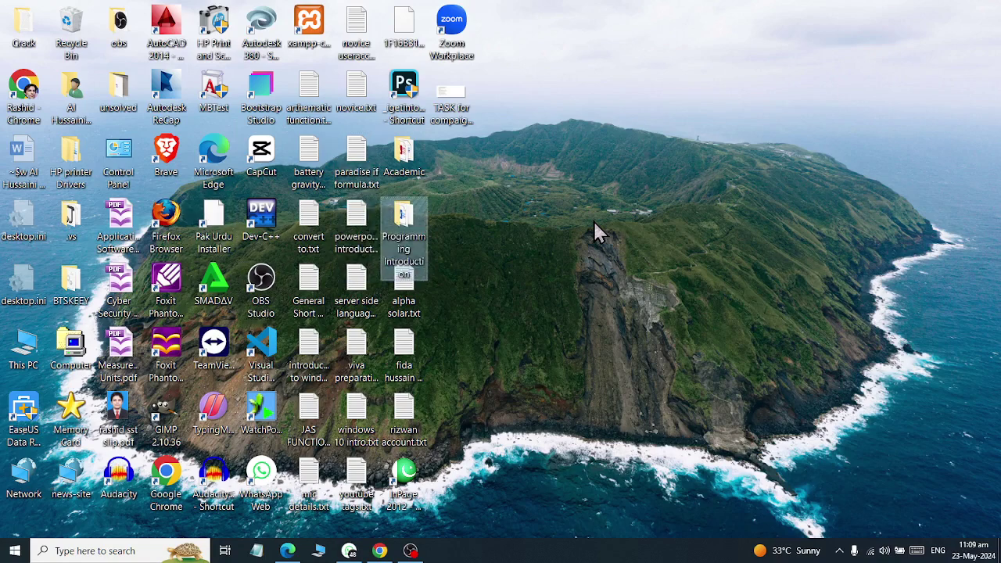
pyautogui.press('p')
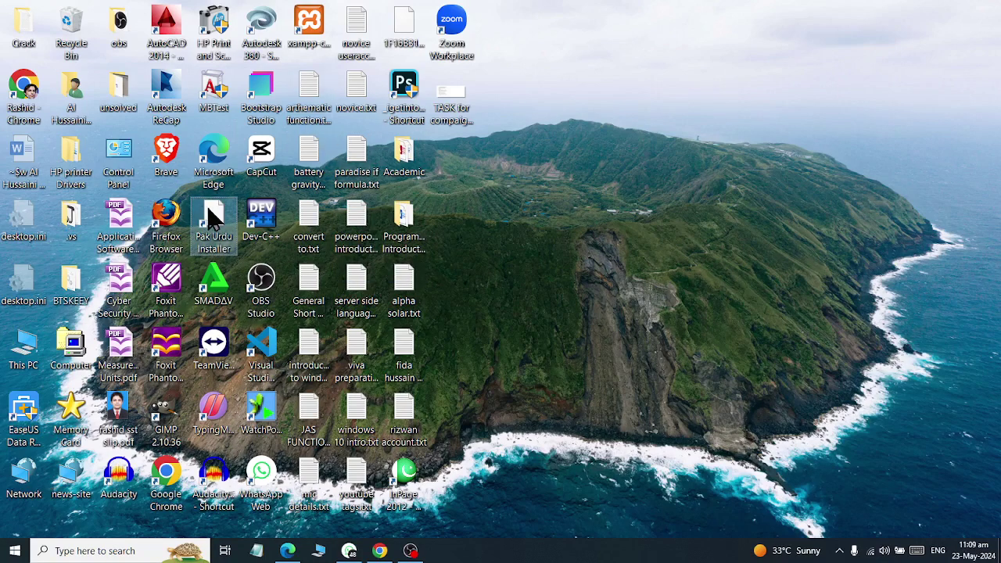
# Open the Pak Urdu Installer's 'Urdu keyboard layout' page and look over the Normal and Shift key charts
pyautogui.doubleClick(210, 212)
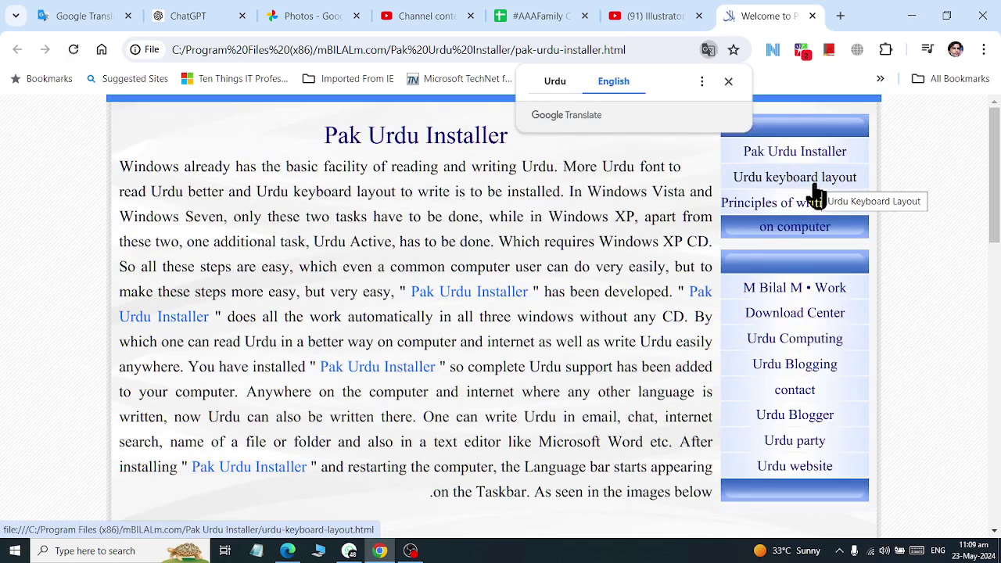
pyautogui.click(811, 186)
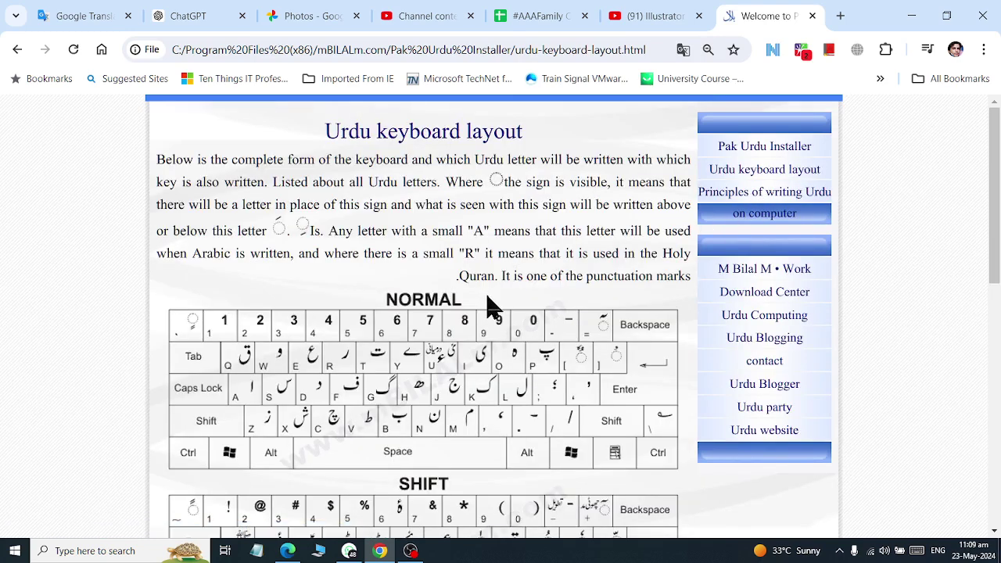
pyautogui.scroll(-1, 491, 305)
pyautogui.scroll(-1, 496, 308)
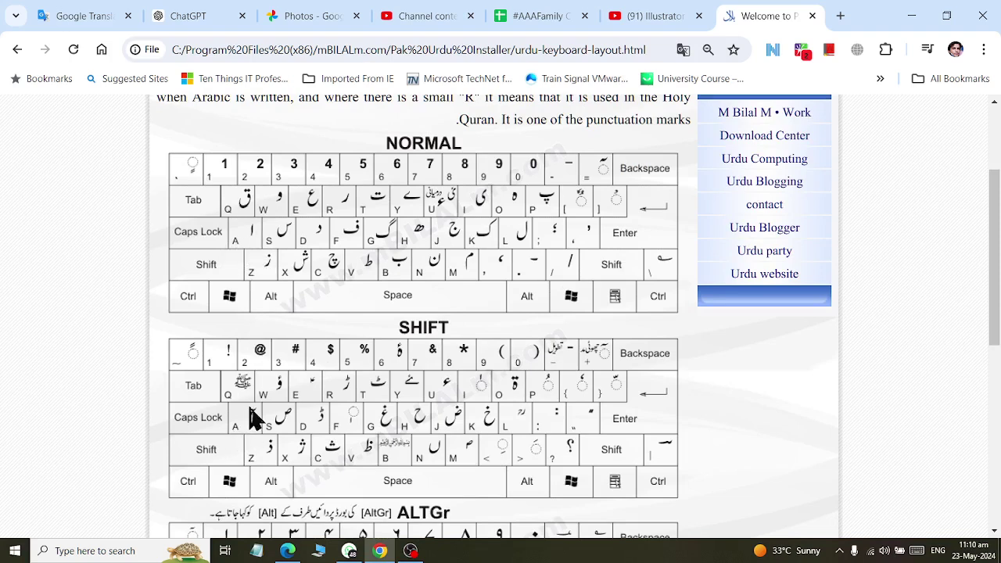
pyautogui.scroll(-1, 252, 411)
pyautogui.scroll(-2, 254, 408)
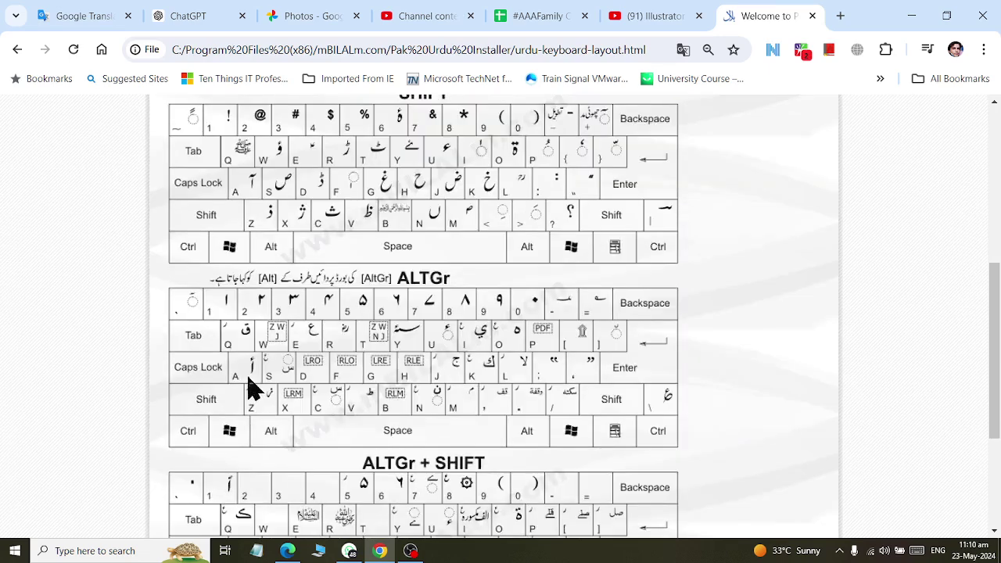
pyautogui.scroll(4, 266, 375)
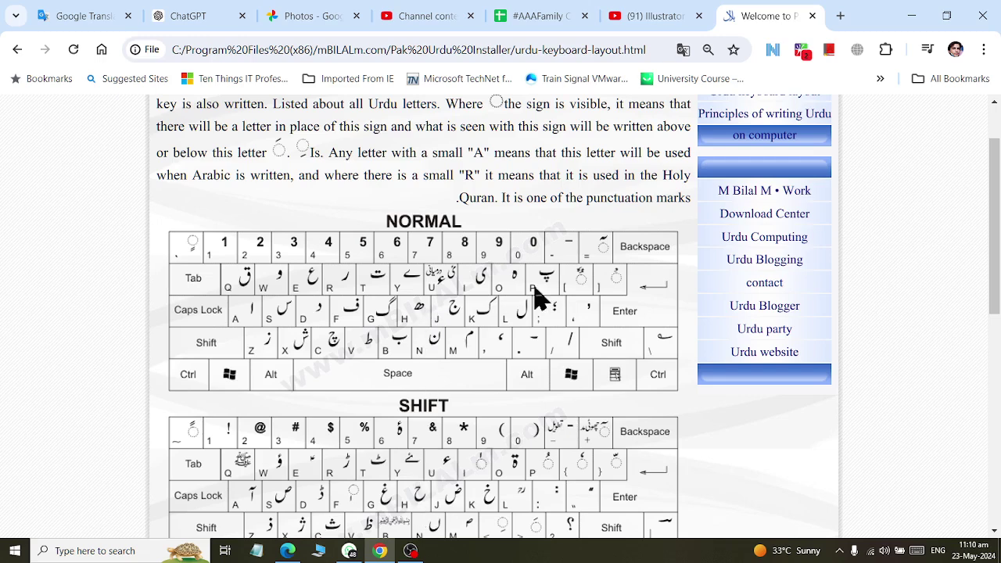
pyautogui.scroll(-2, 355, 426)
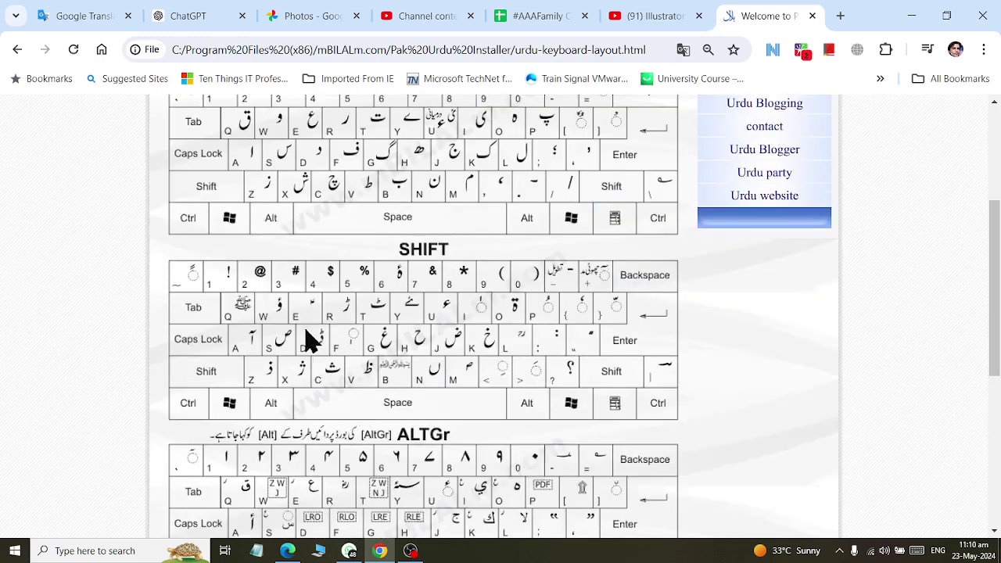
pyautogui.scroll(-1, 316, 219)
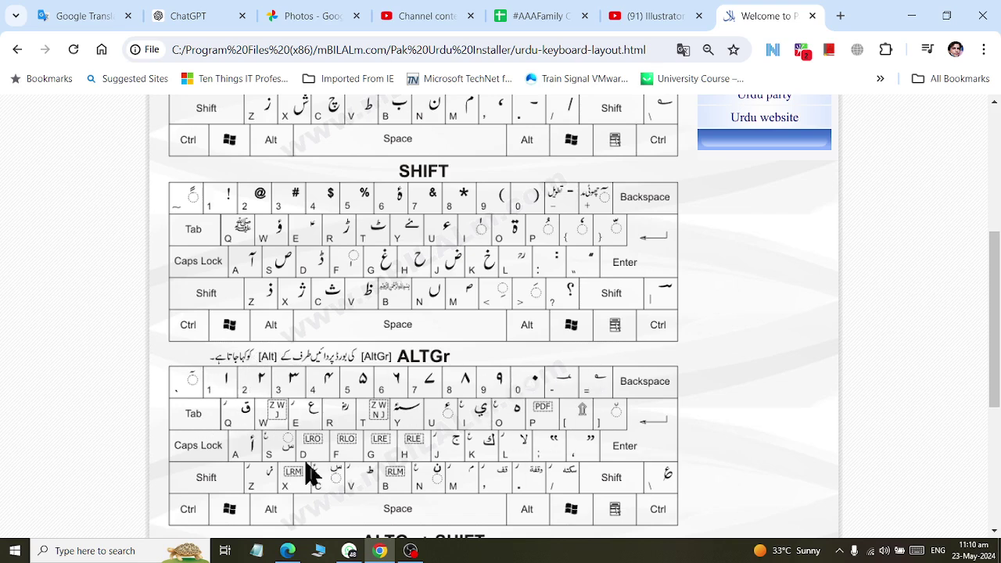
pyautogui.scroll(1, 462, 402)
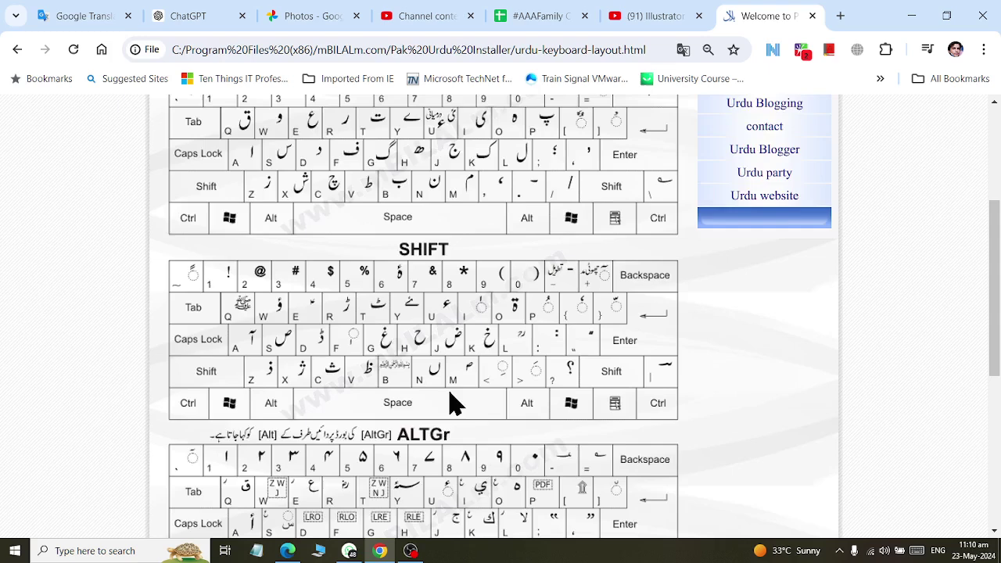
pyautogui.scroll(3, 458, 407)
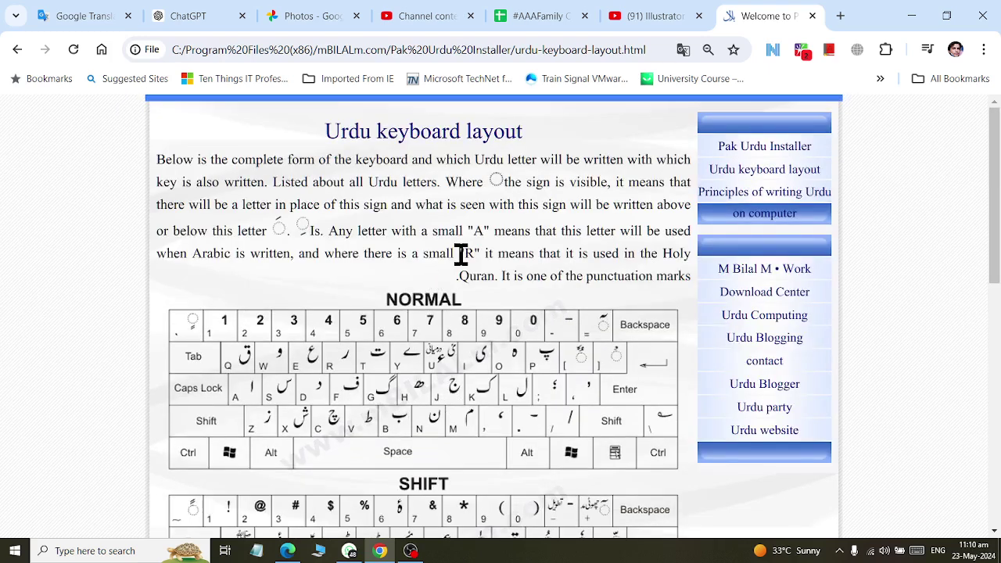
pyautogui.scroll(-2, 475, 246)
pyautogui.scroll(-1, 480, 256)
pyautogui.scroll(1, 483, 260)
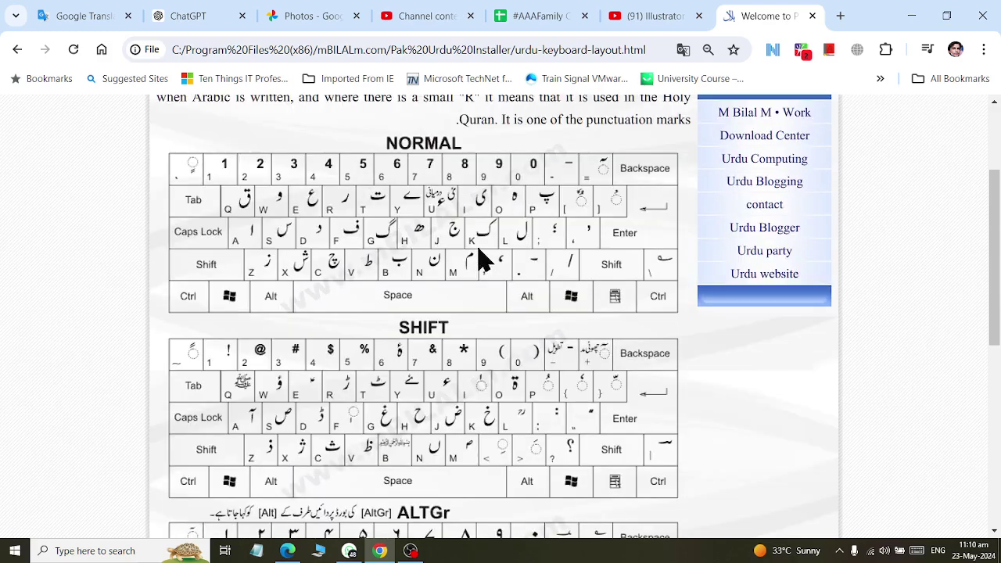
# Snip the Normal and Shift keyboard charts and send the screenshot to the admission student's WhatsApp chat
pyautogui.press('super+shift+s')
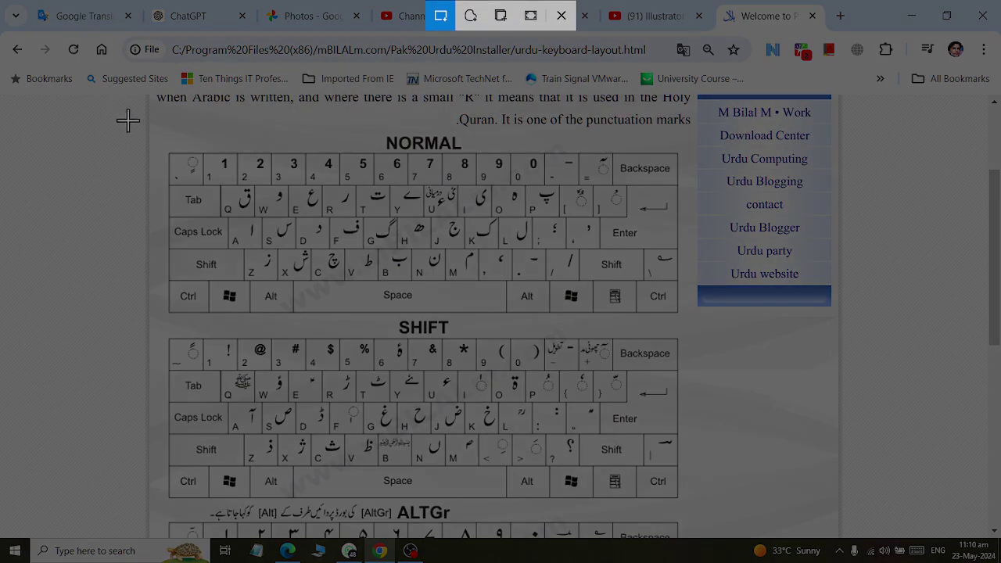
pyautogui.moveTo(154, 119); pyautogui.dragTo(684, 507)
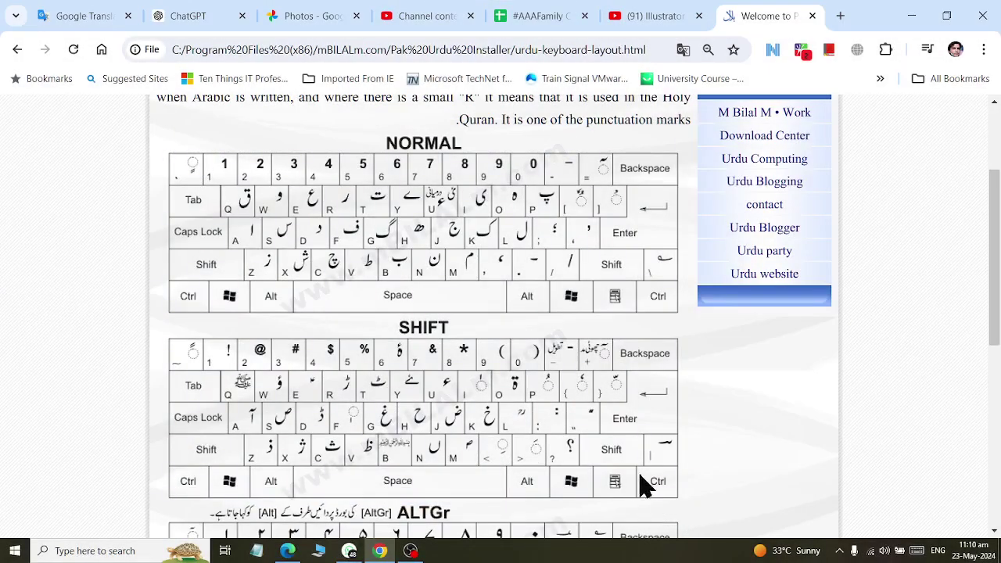
pyautogui.moveTo(408, 553)
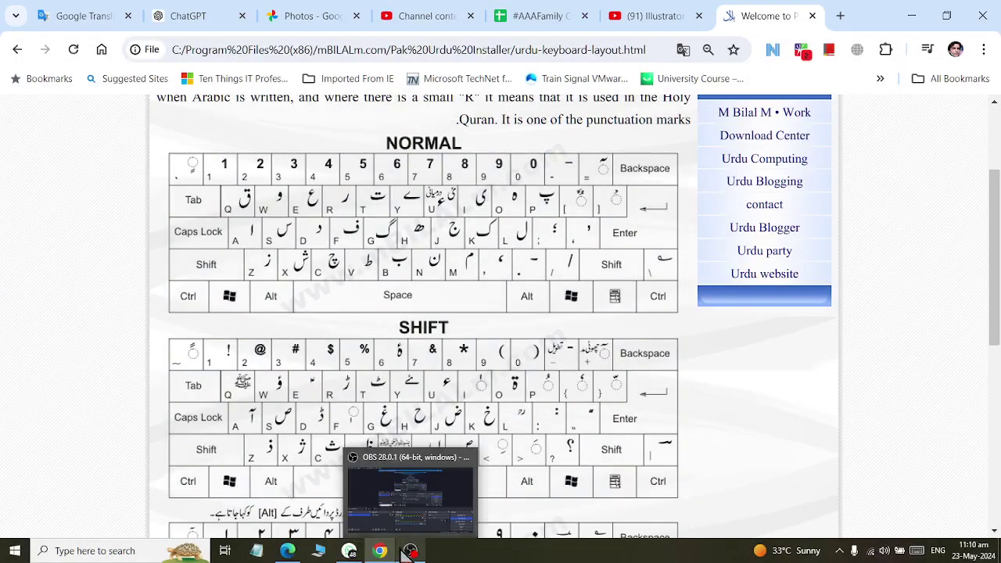
pyautogui.click(348, 551)
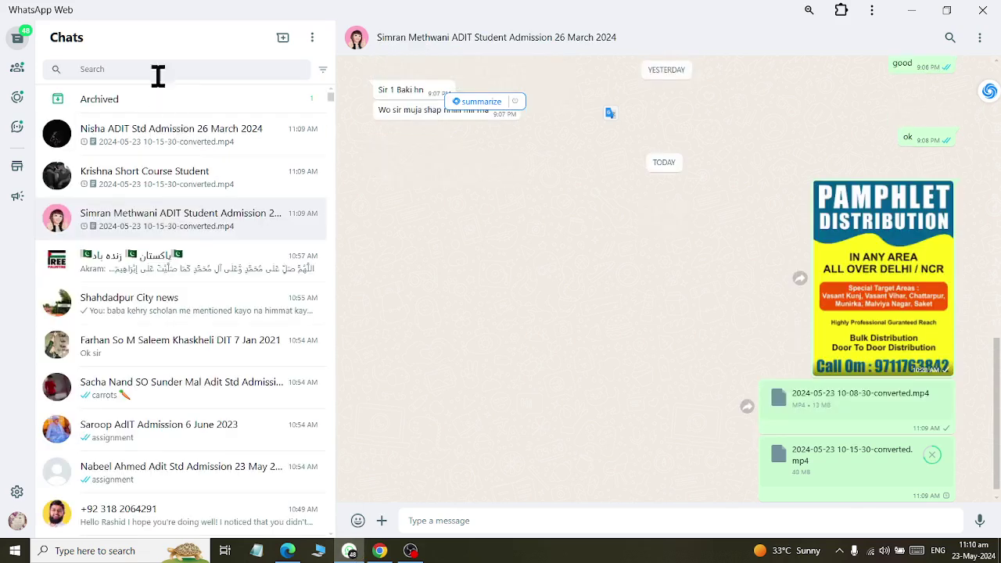
pyautogui.click(151, 68)
pyautogui.write('jatin')
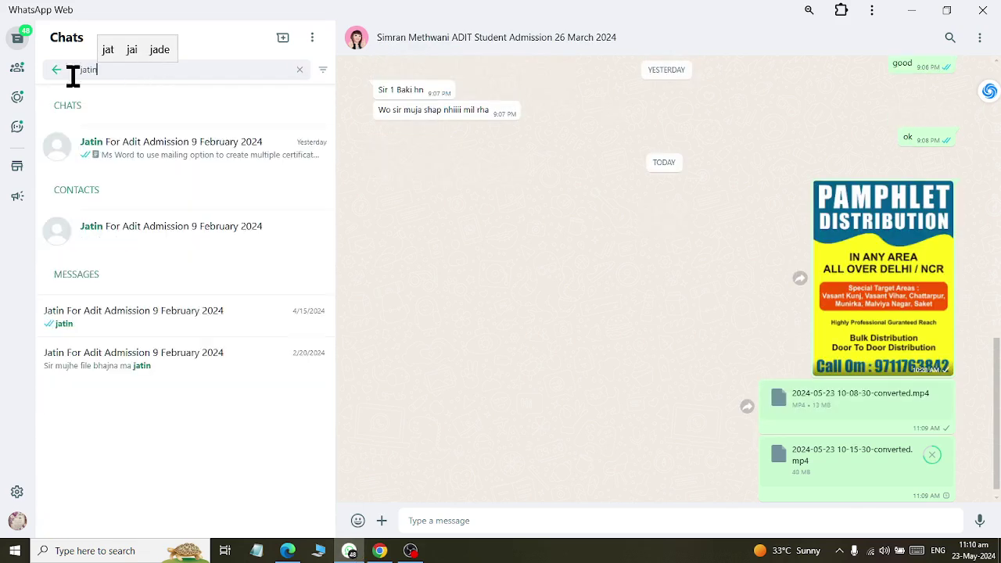
pyautogui.click(118, 143)
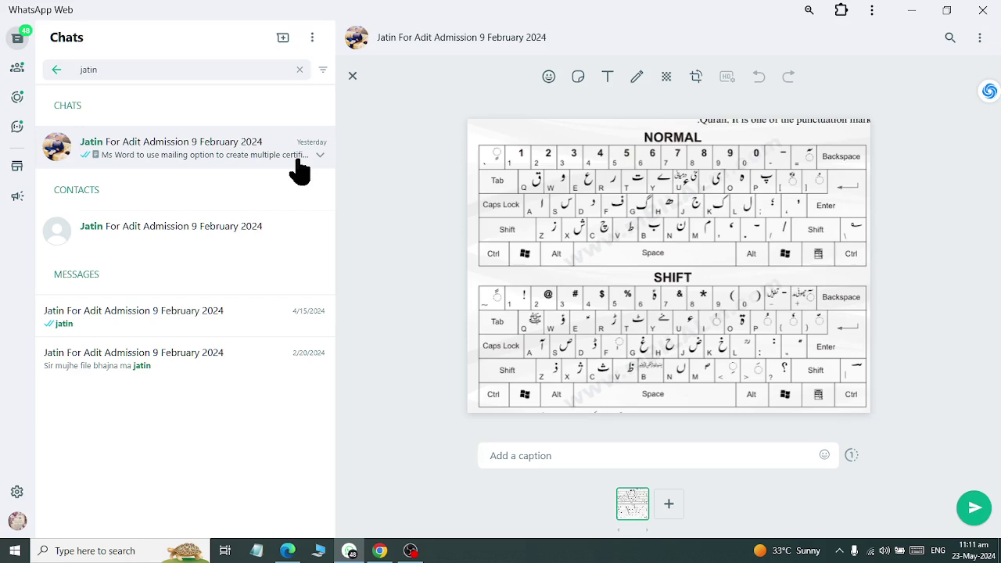
pyautogui.press('Return')
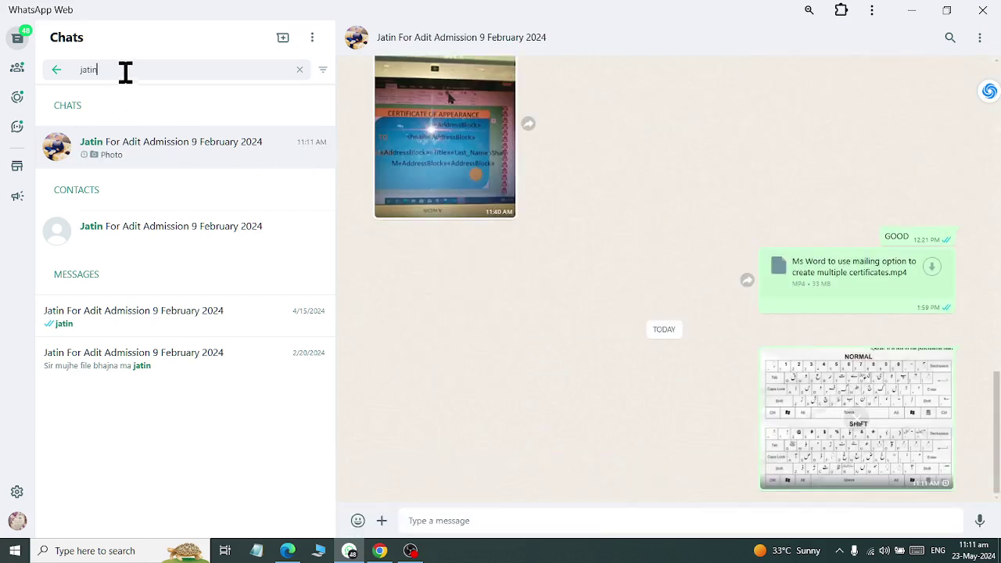
# Begin forwarding the keyboard screenshot and tick three matching contacts as recipients
pyautogui.click(55, 71)
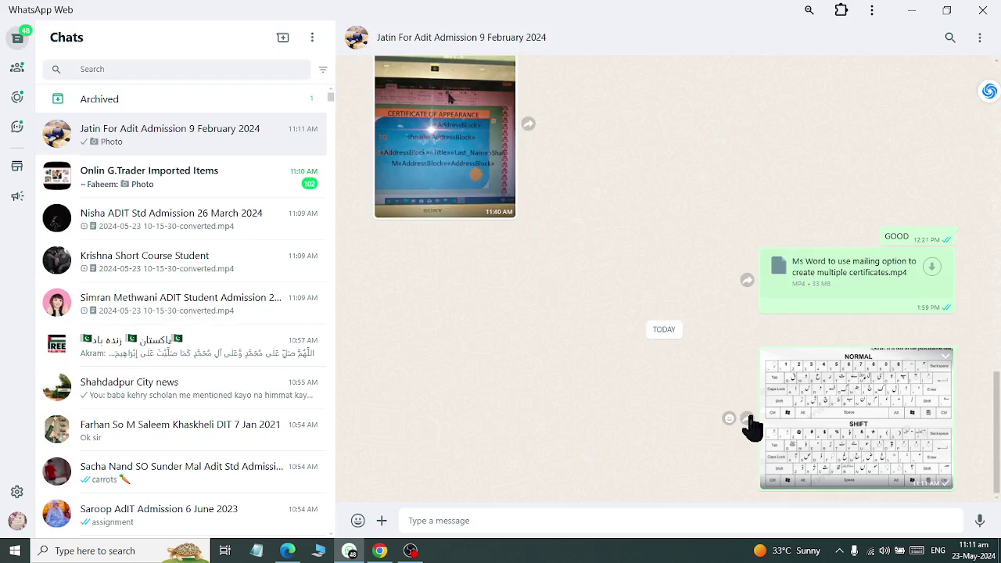
pyautogui.click(747, 420)
pyautogui.write('farhan')
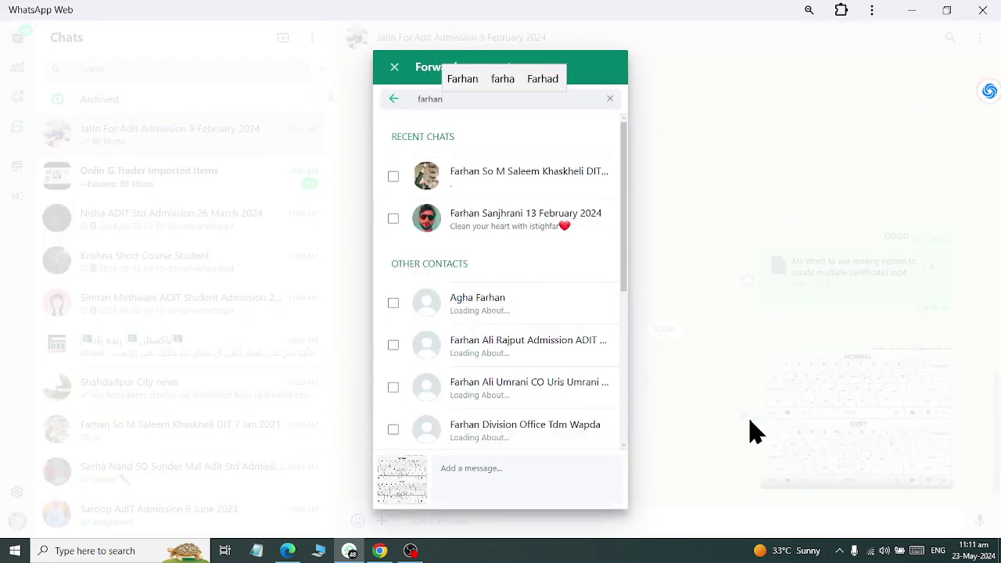
pyautogui.click(536, 170)
pyautogui.click(527, 192)
pyautogui.click(518, 221)
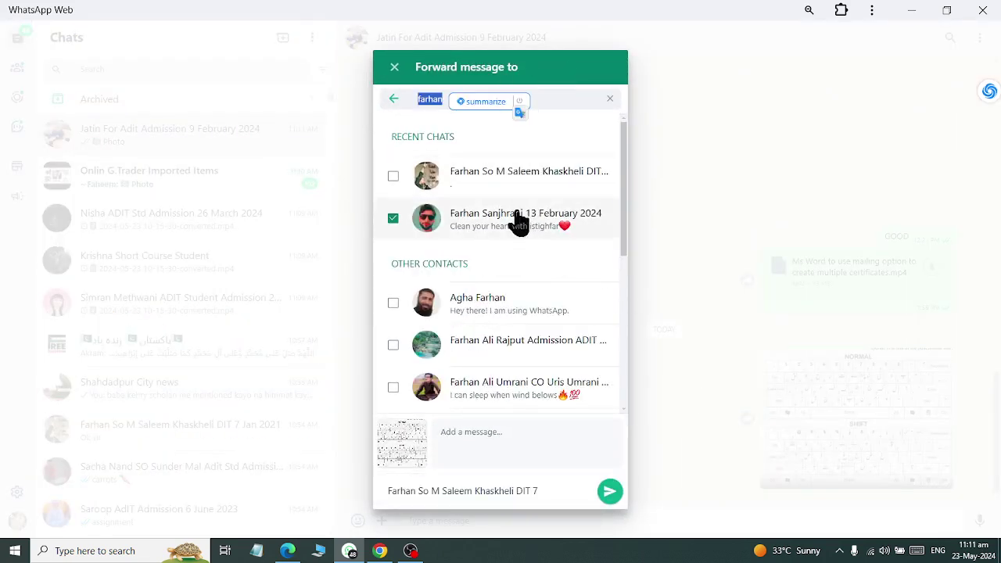
# Add four more searched contacts as recipients and send the forwarded picture
pyautogui.write('chohan')
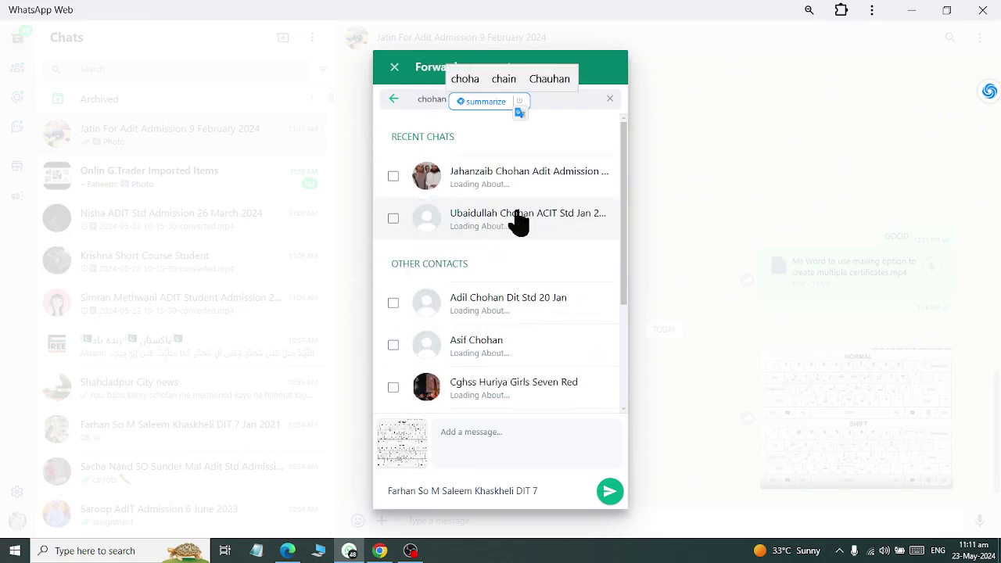
pyautogui.click(500, 178)
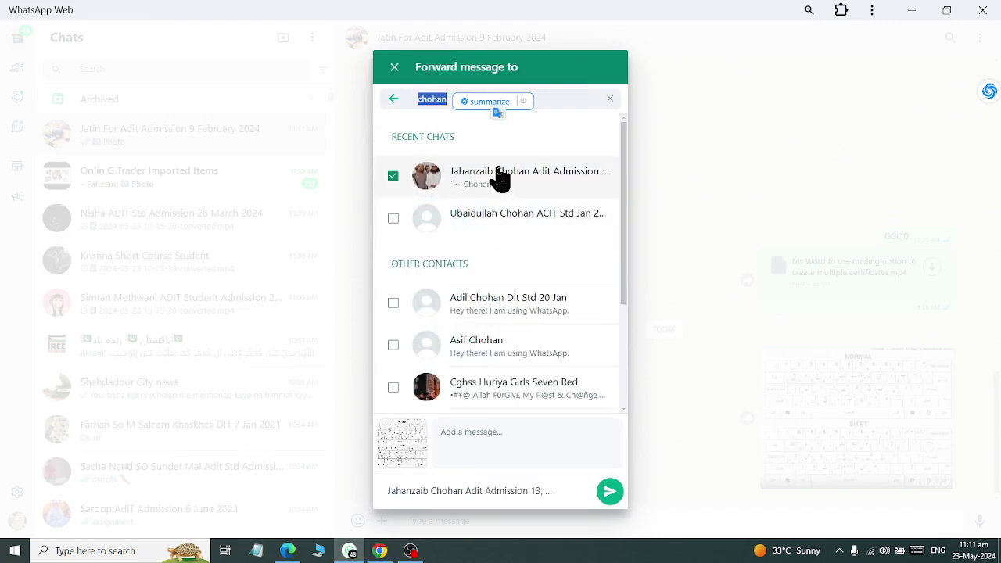
pyautogui.write('s')
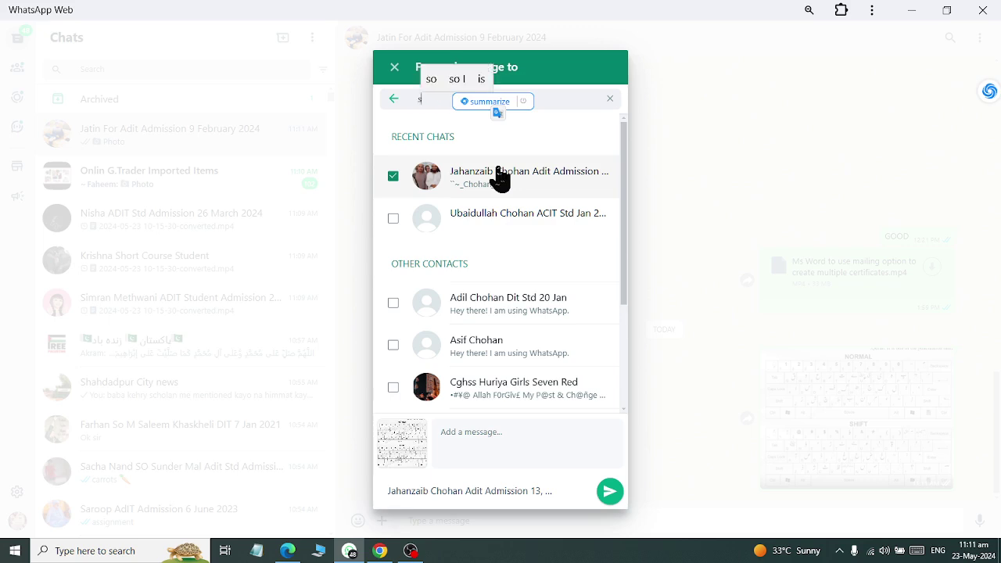
pyautogui.write('ajid')
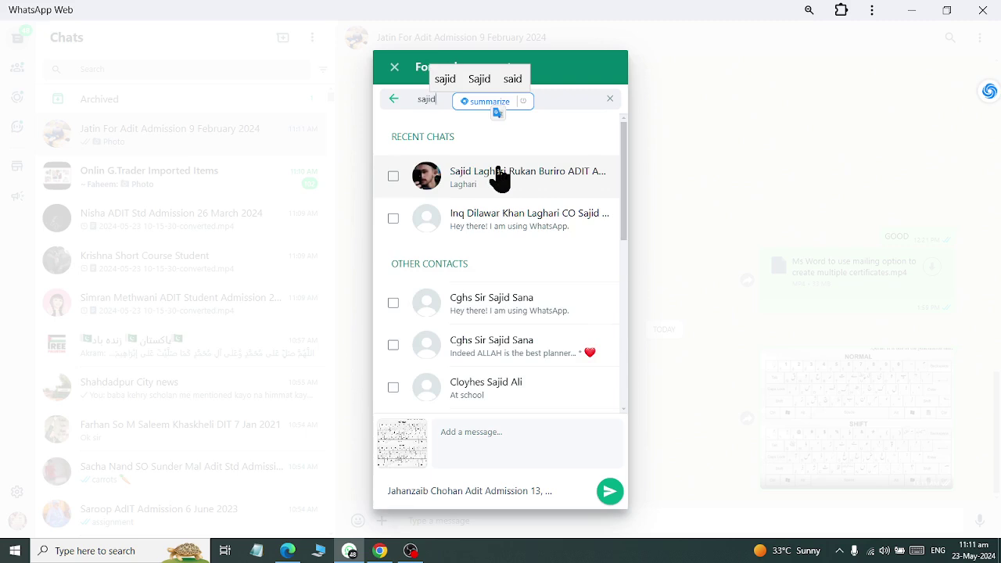
pyautogui.click(500, 179)
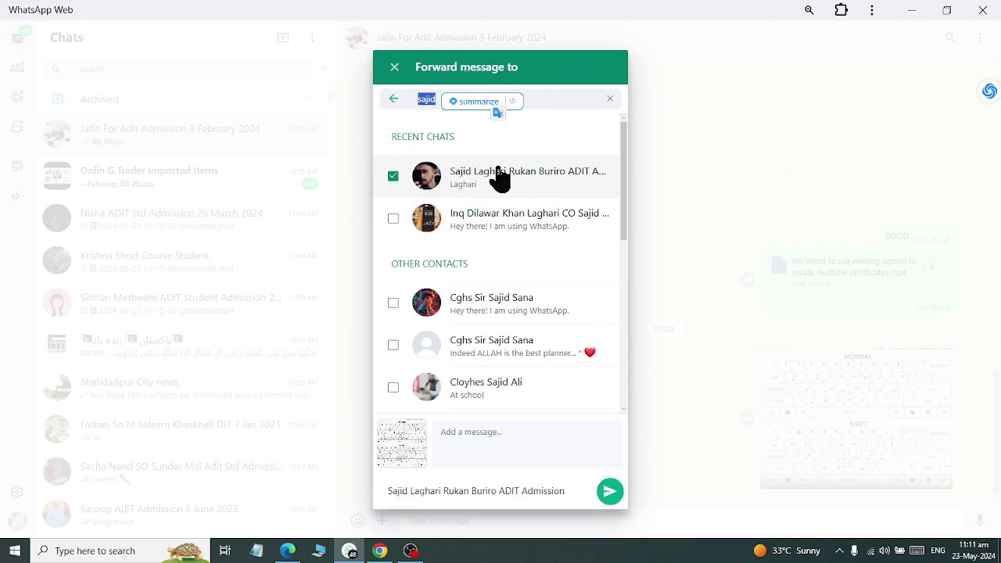
pyautogui.write('shahar')
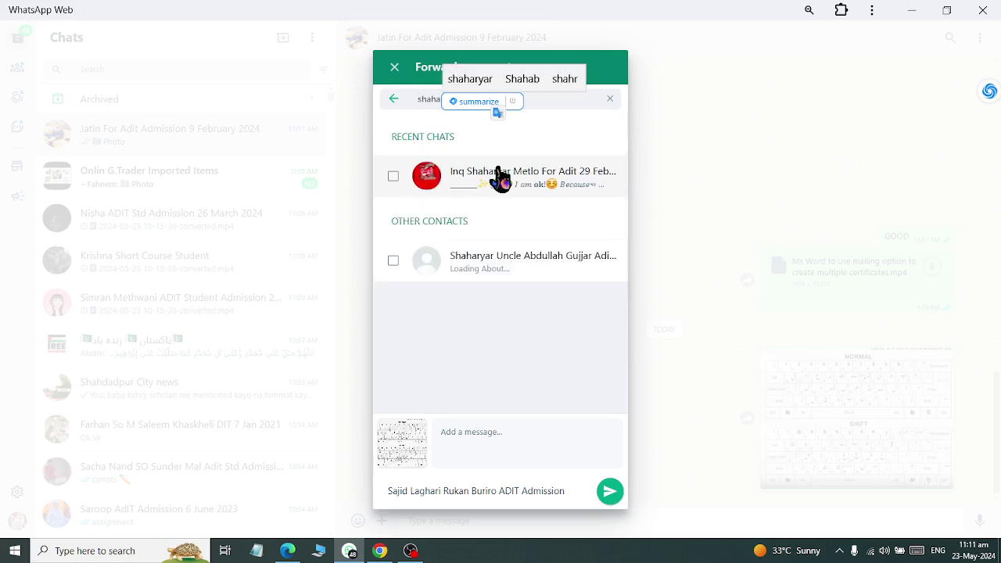
pyautogui.click(500, 176)
pyautogui.write('shoaib')
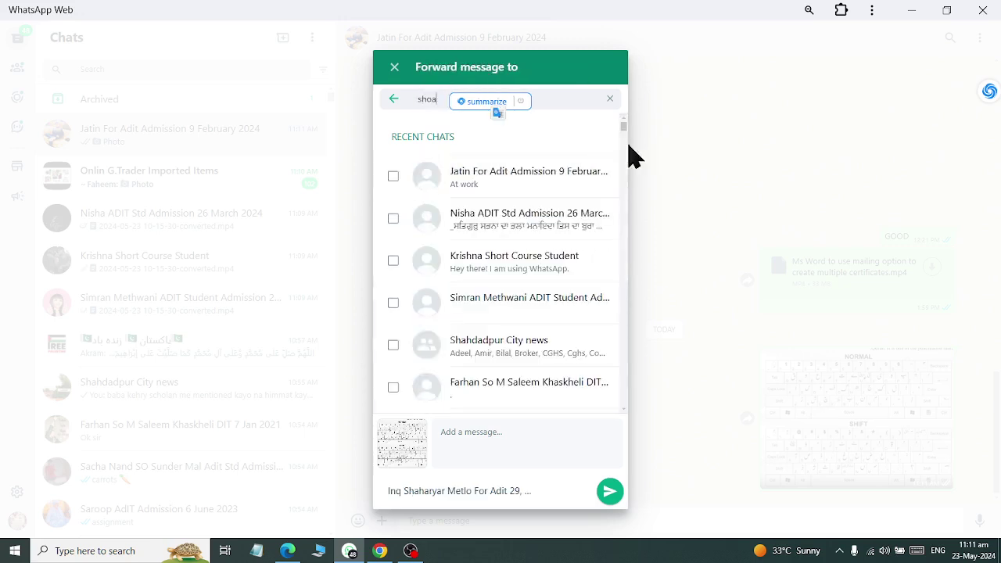
pyautogui.click(555, 180)
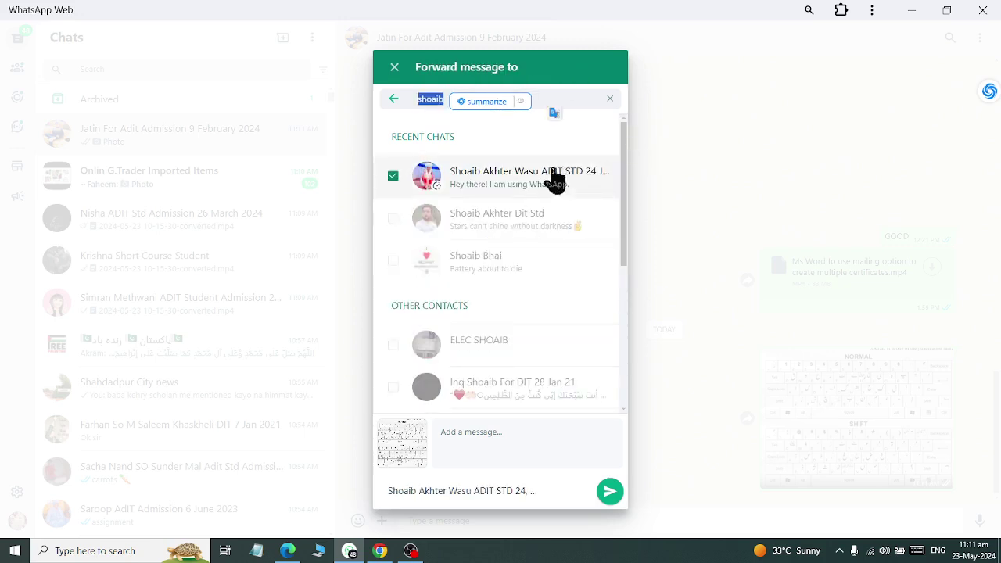
pyautogui.click(610, 490)
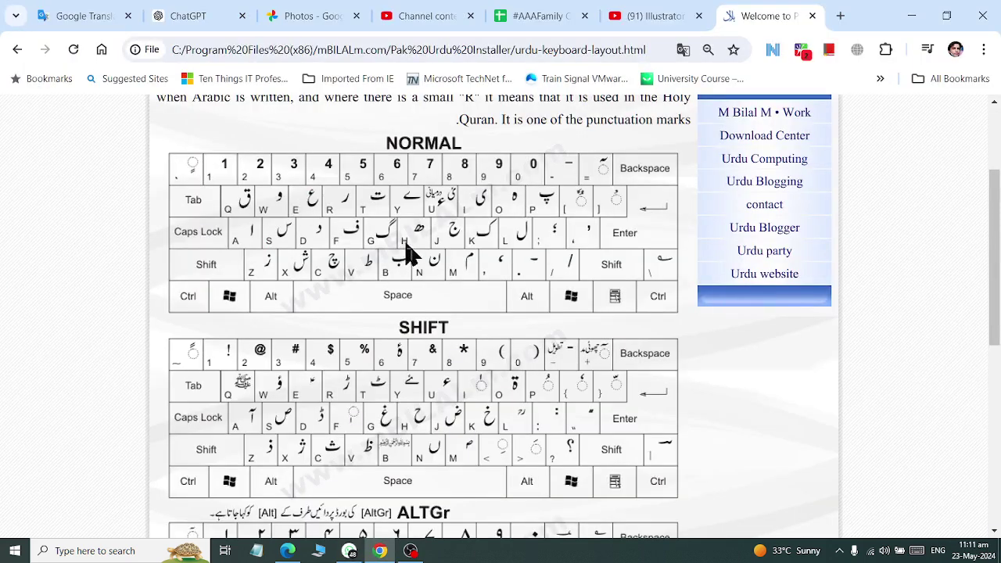
# Launch Word with the winword Run command and bring up the New templates page
pyautogui.press('super+r')
pyautogui.write('winword')
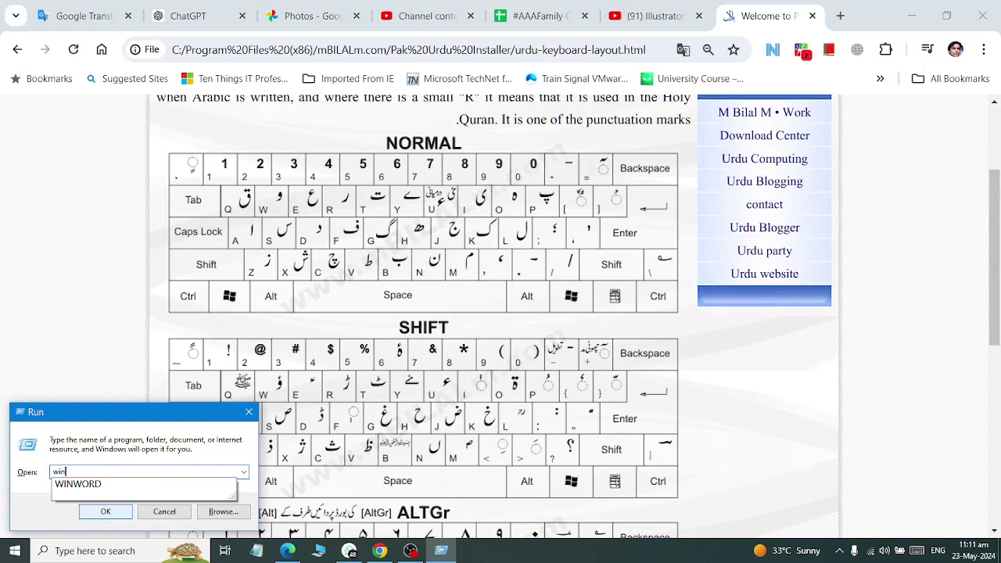
pyautogui.press('Return')
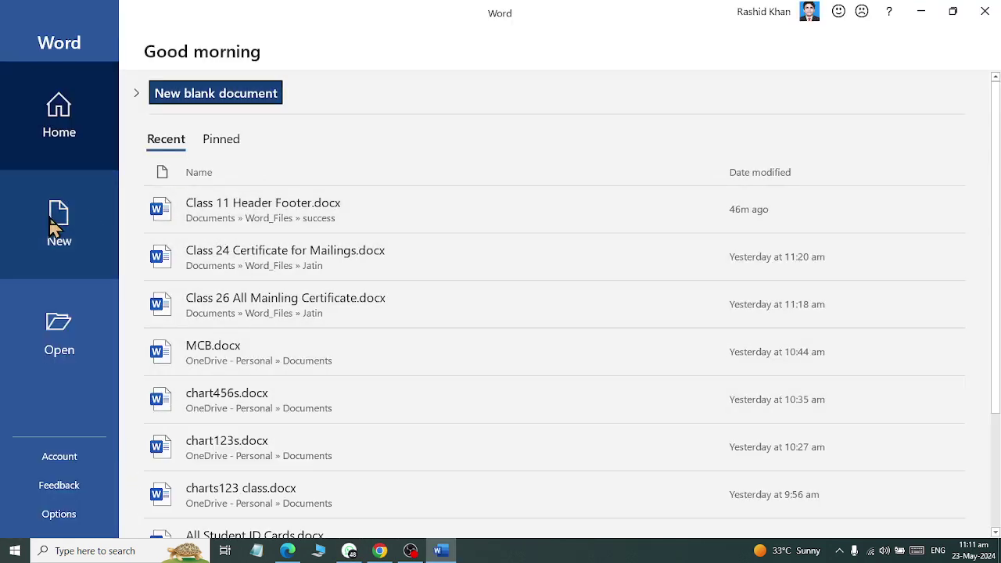
pyautogui.click(53, 226)
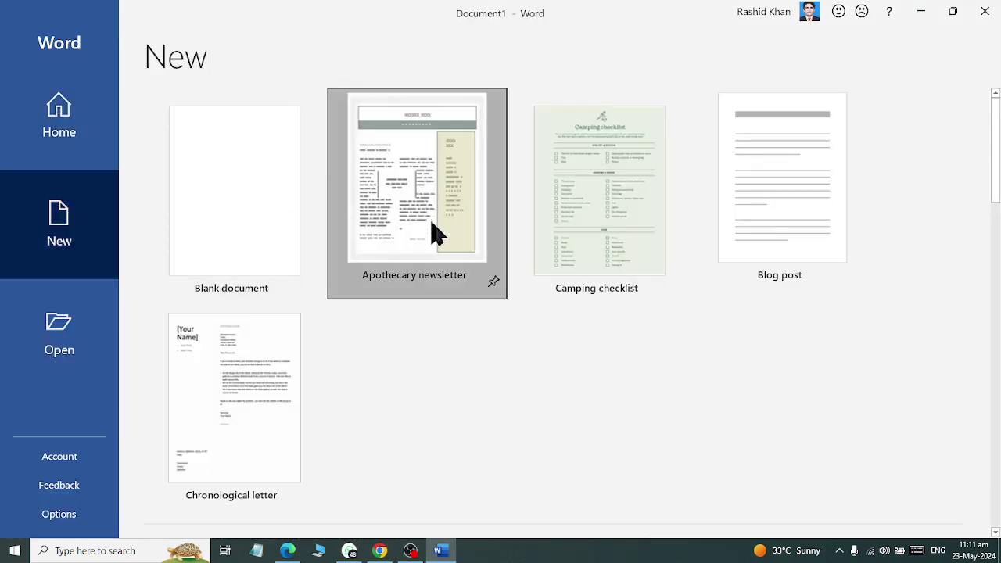
# Delete all the template's body content, plus the header's company-name text box and grey bar
pyautogui.hotkey('ctrl', 'a')
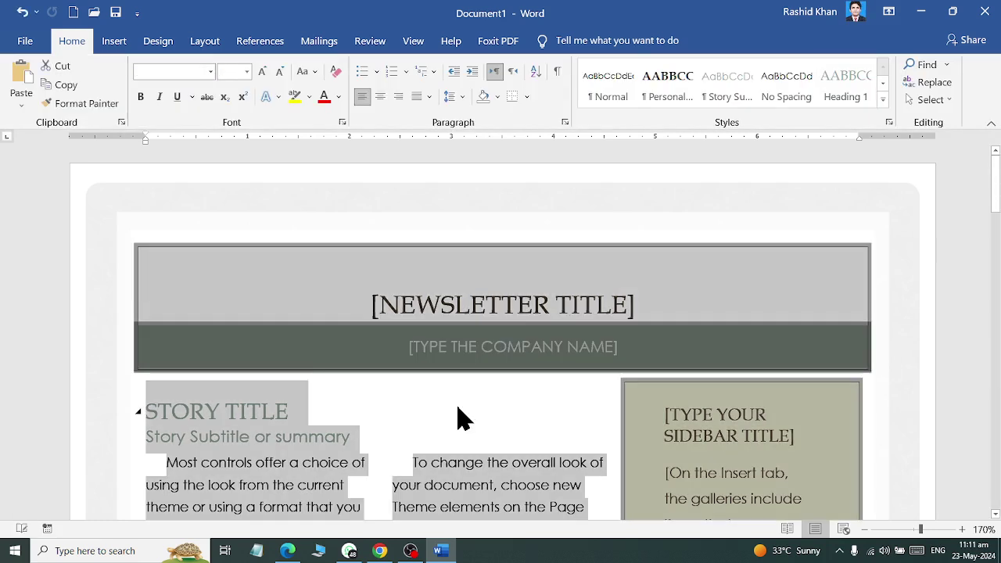
pyautogui.press('Delete')
pyautogui.doubleClick(373, 226)
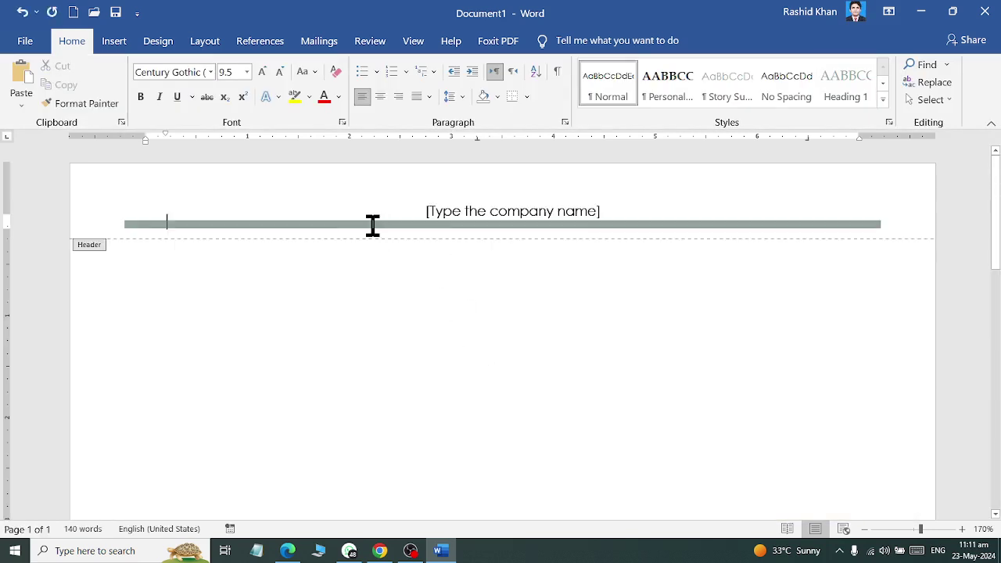
pyautogui.click(323, 200)
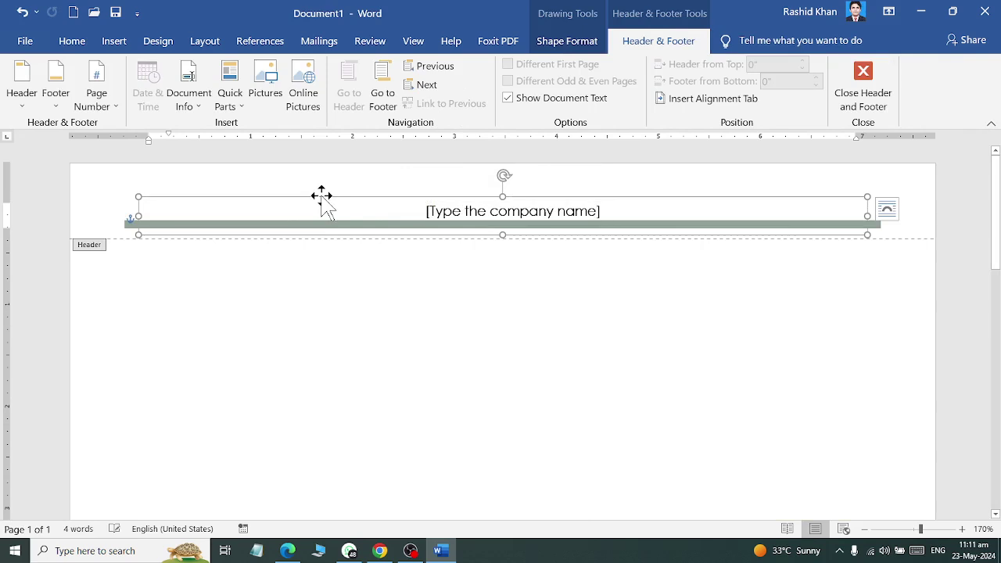
pyautogui.press('Delete')
pyautogui.click(315, 223)
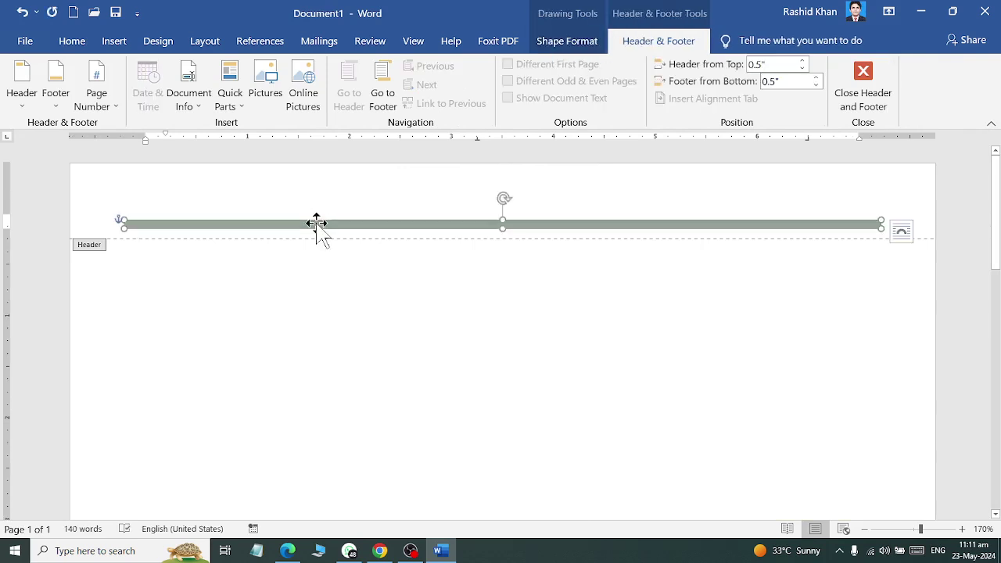
pyautogui.press('Delete')
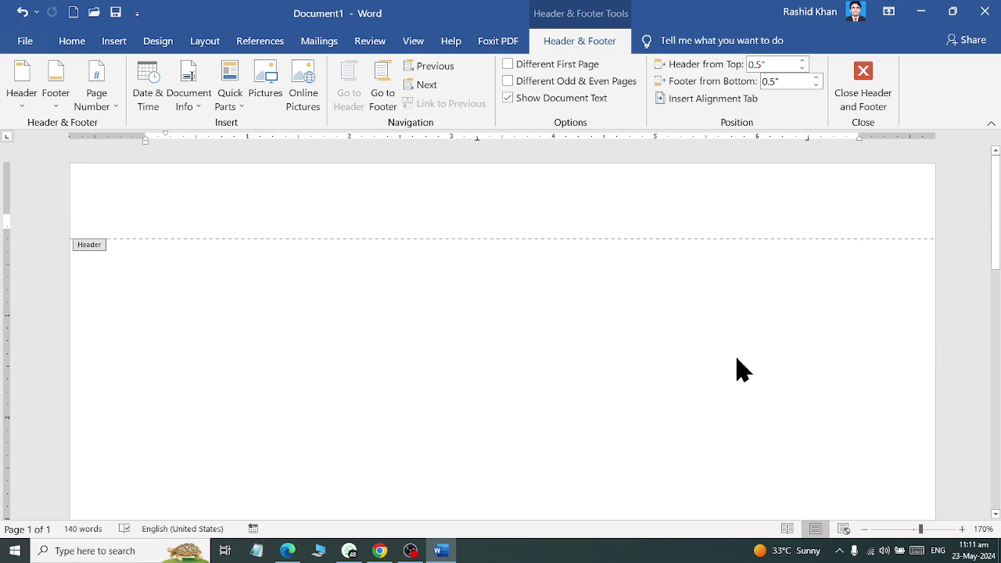
pyautogui.doubleClick(466, 367)
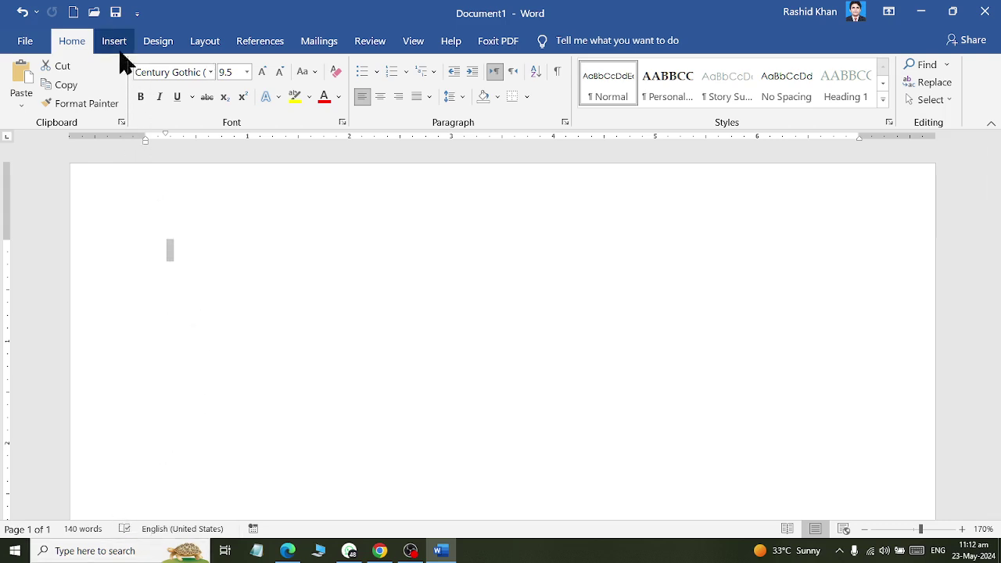
# Set the empty paragraph's text direction to right-to-left
pyautogui.click(207, 279)
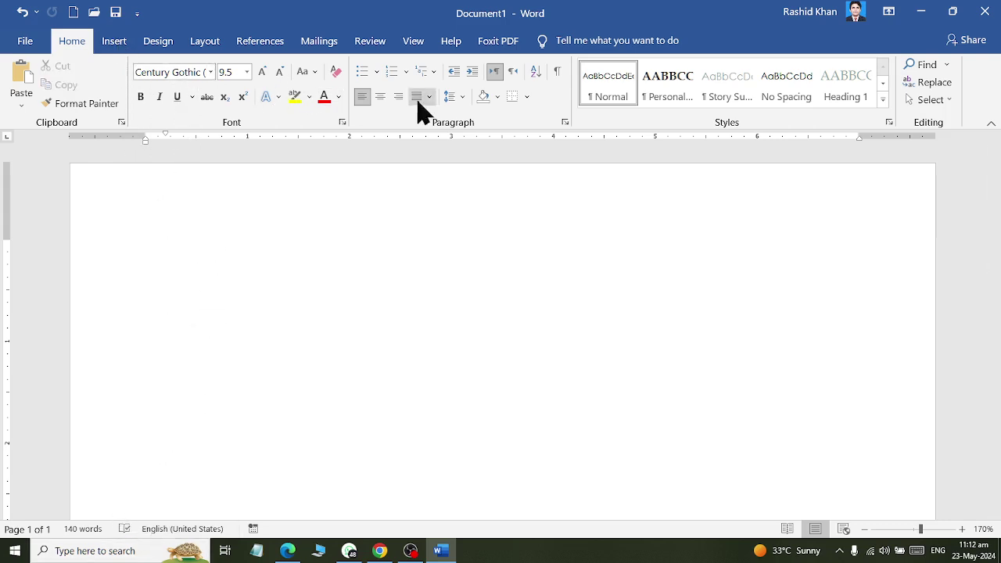
pyautogui.click(514, 73)
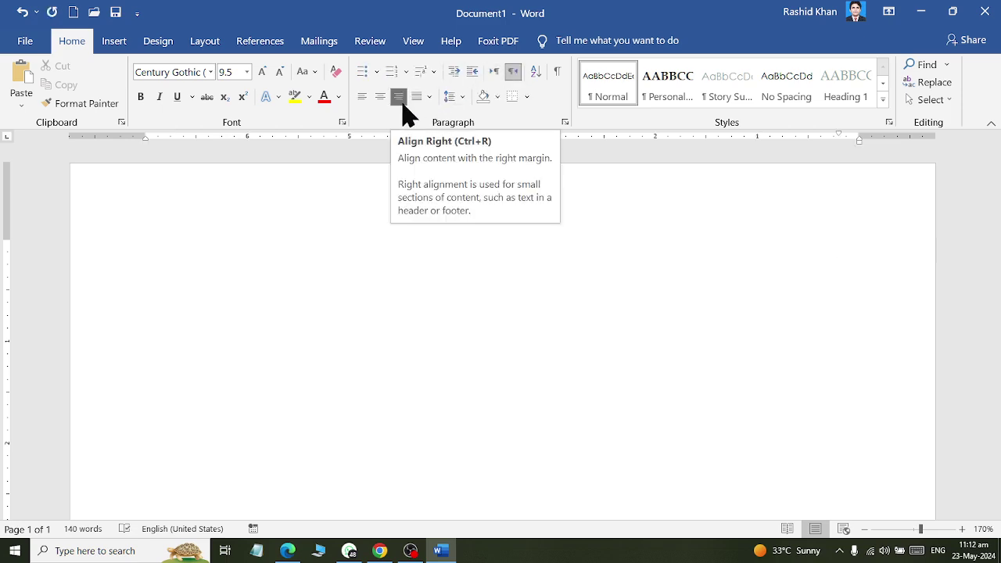
pyautogui.click(494, 71)
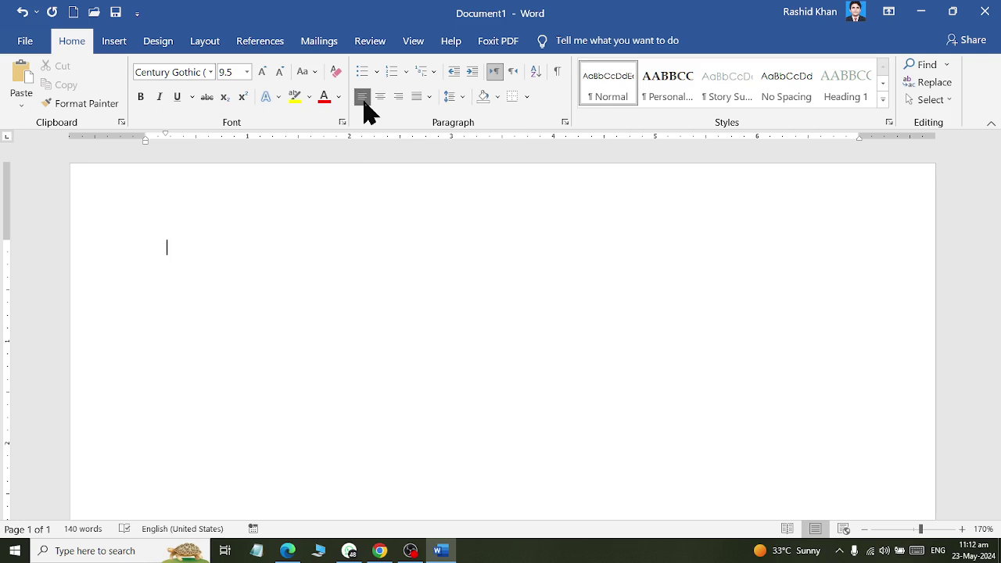
pyautogui.click(514, 77)
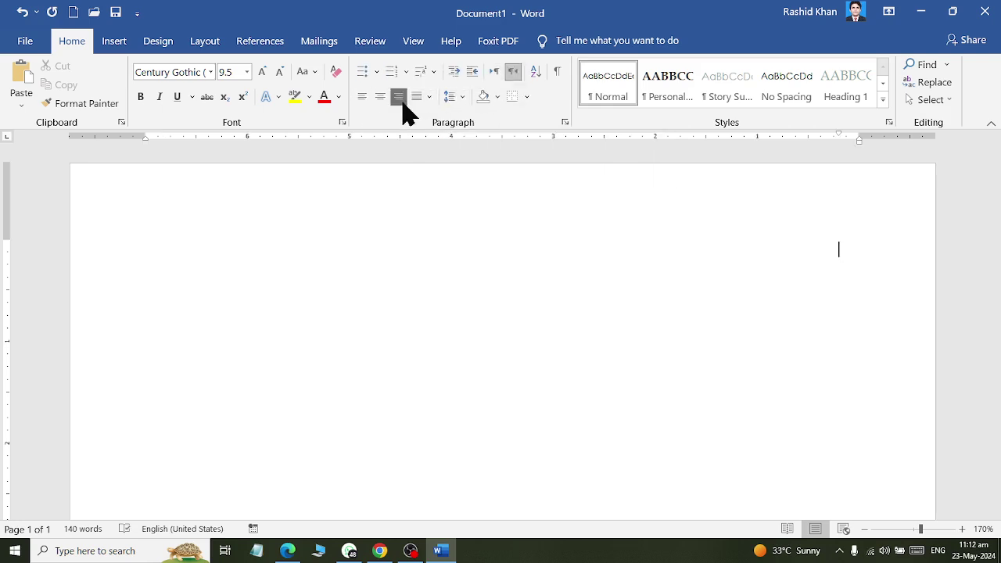
# Change the document font from Century Gothic to Jameel Noori Nastaleeq
pyautogui.click(210, 72)
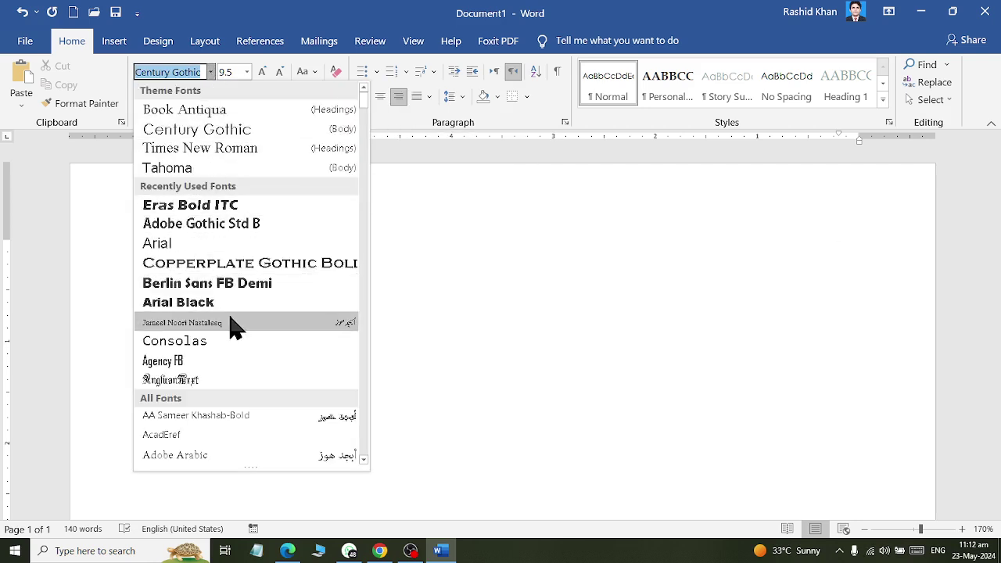
pyautogui.scroll(-1, 234, 322)
pyautogui.scroll(-3, 250, 326)
pyautogui.scroll(-3, 250, 327)
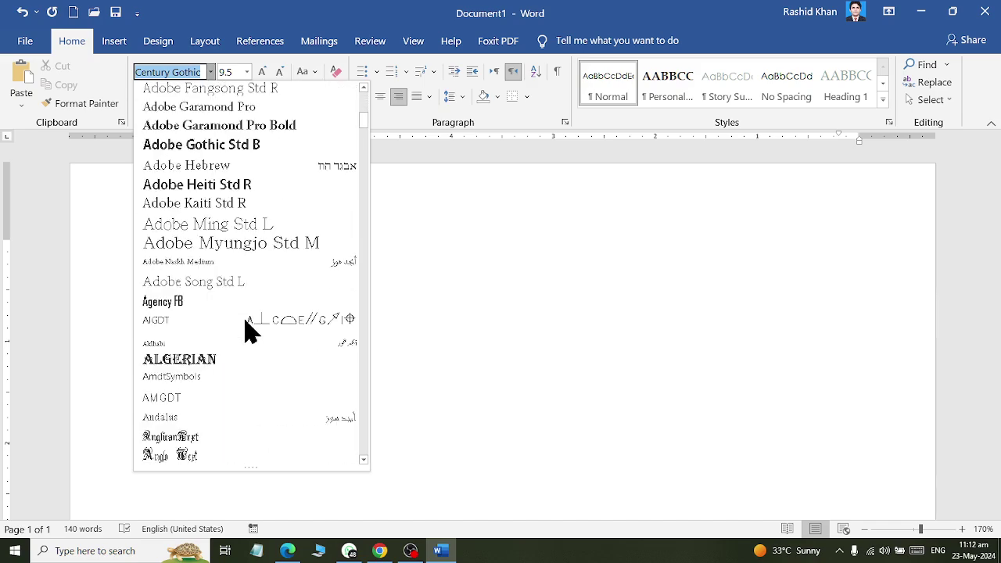
pyautogui.scroll(-3, 245, 322)
pyautogui.scroll(3, 247, 328)
pyautogui.scroll(-5, 245, 331)
pyautogui.scroll(-5, 245, 330)
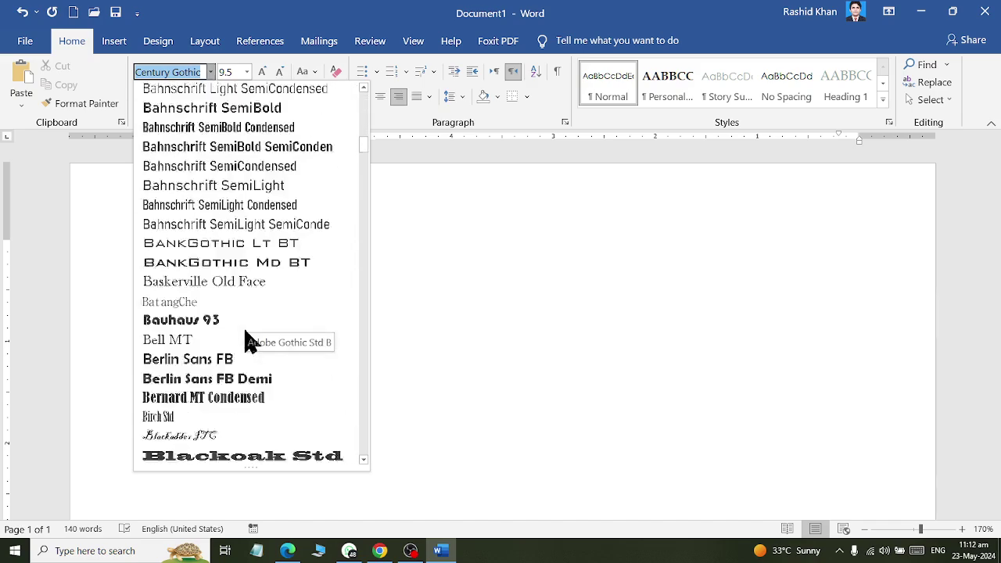
pyautogui.scroll(-5, 248, 342)
pyautogui.scroll(-5, 247, 341)
pyautogui.scroll(-5, 248, 342)
pyautogui.scroll(-5, 248, 341)
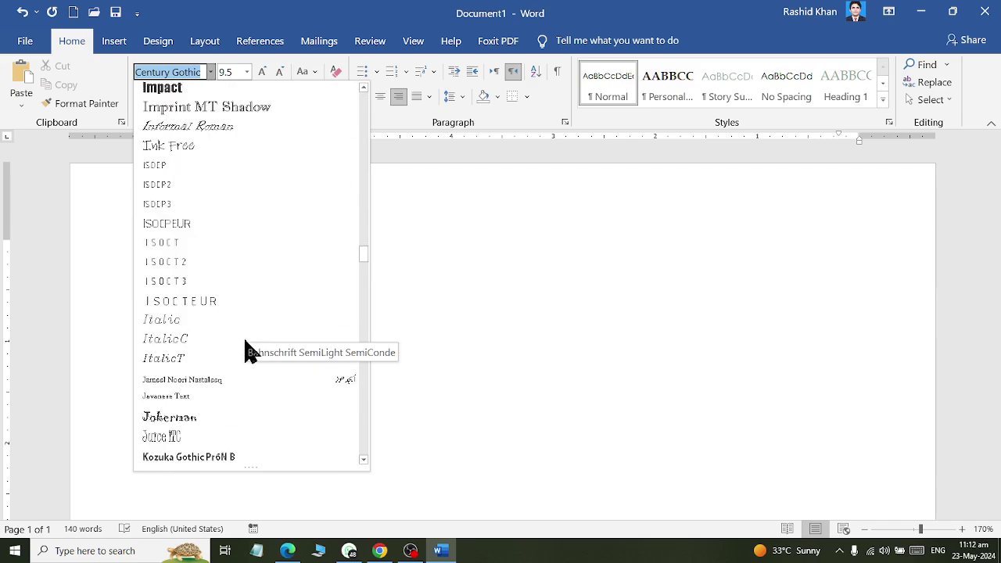
pyautogui.scroll(-5, 245, 341)
pyautogui.scroll(-5, 247, 349)
pyautogui.scroll(-5, 247, 348)
pyautogui.scroll(10, 245, 347)
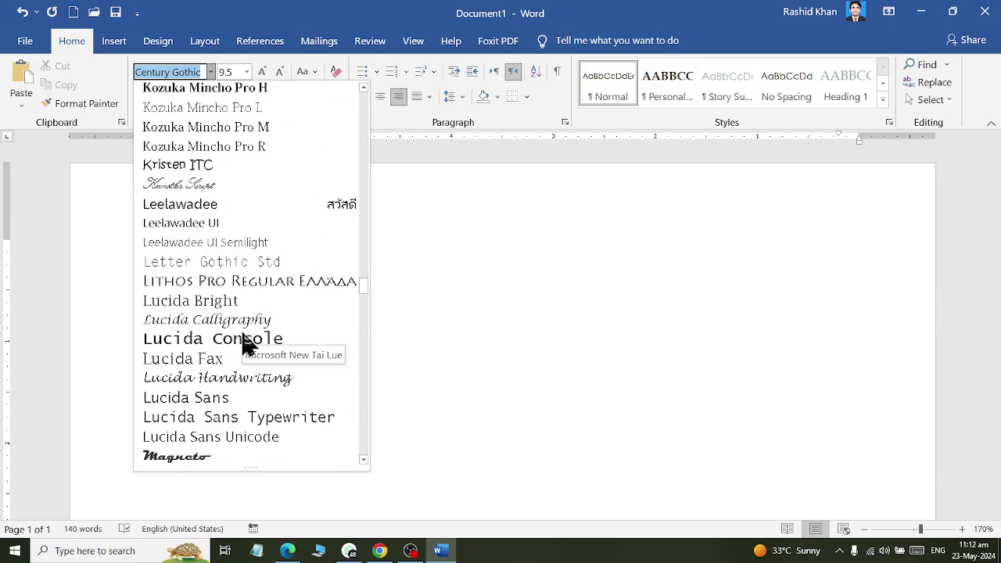
pyautogui.scroll(3, 246, 344)
pyautogui.scroll(6, 247, 344)
pyautogui.scroll(6, 243, 341)
pyautogui.scroll(3, 242, 341)
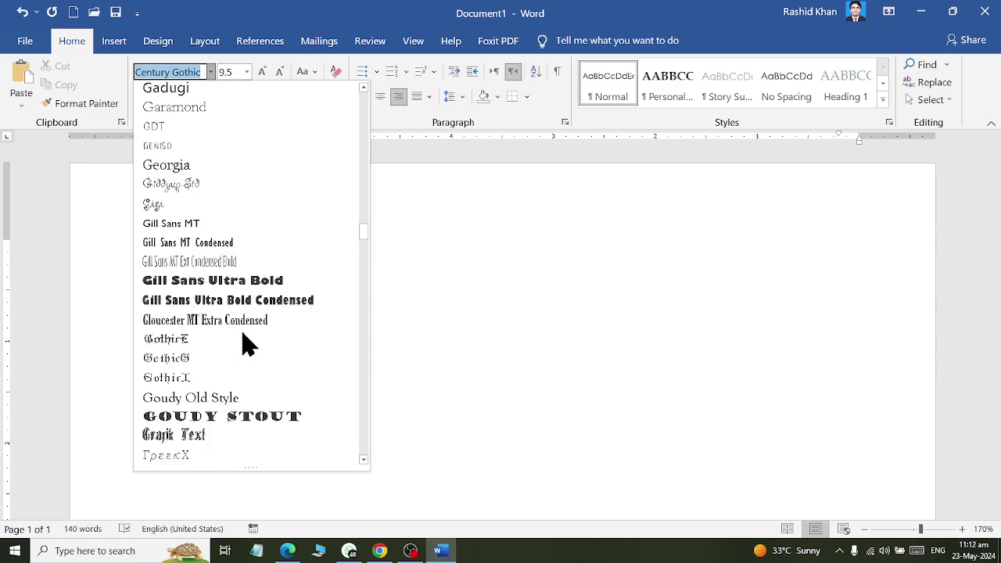
pyautogui.scroll(4, 247, 344)
pyautogui.scroll(6, 247, 344)
pyautogui.scroll(2, 247, 343)
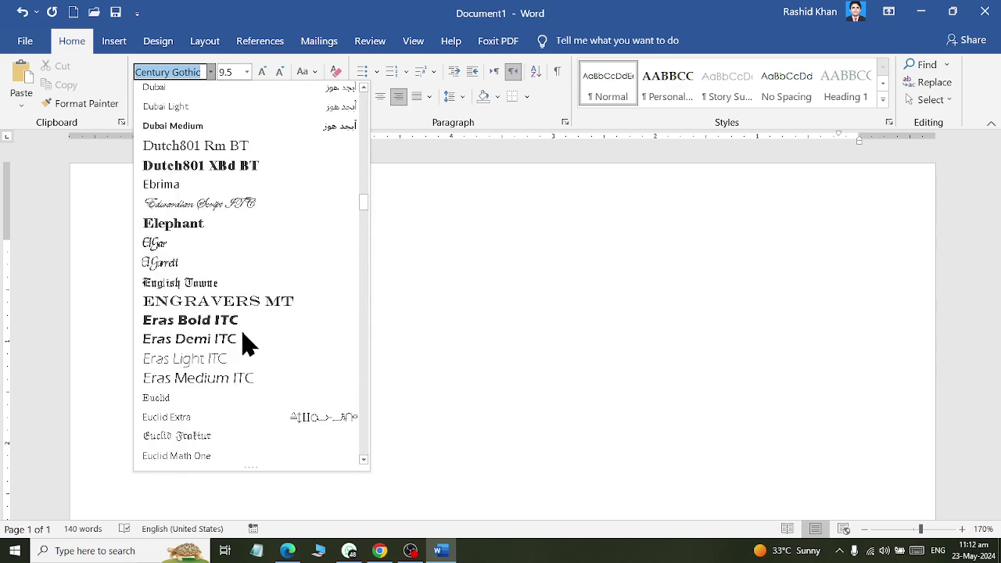
pyautogui.scroll(-5, 247, 344)
pyautogui.scroll(-5, 247, 344)
pyautogui.scroll(-3, 243, 344)
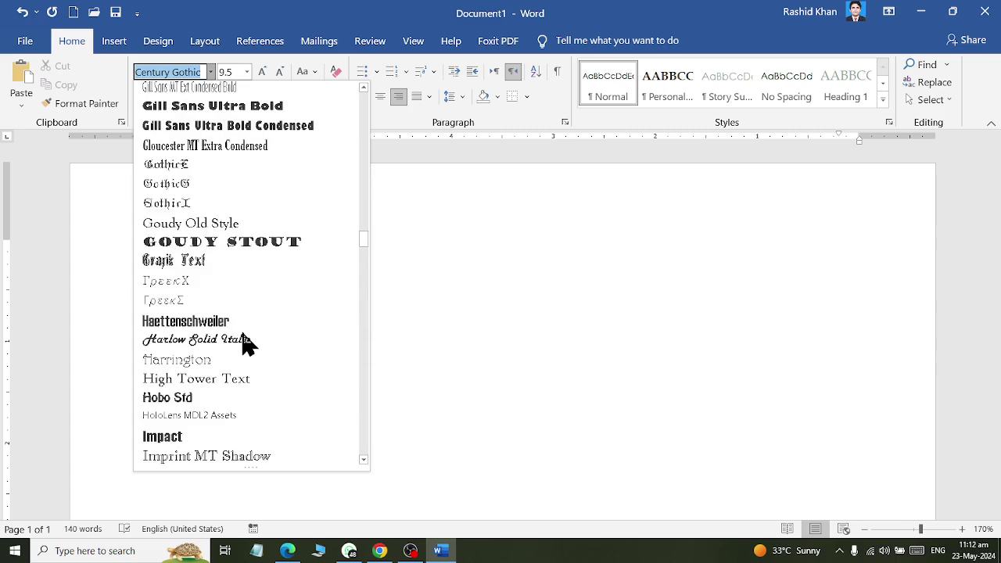
pyautogui.scroll(-1, 243, 344)
pyautogui.scroll(-4, 244, 344)
pyautogui.scroll(-3, 244, 344)
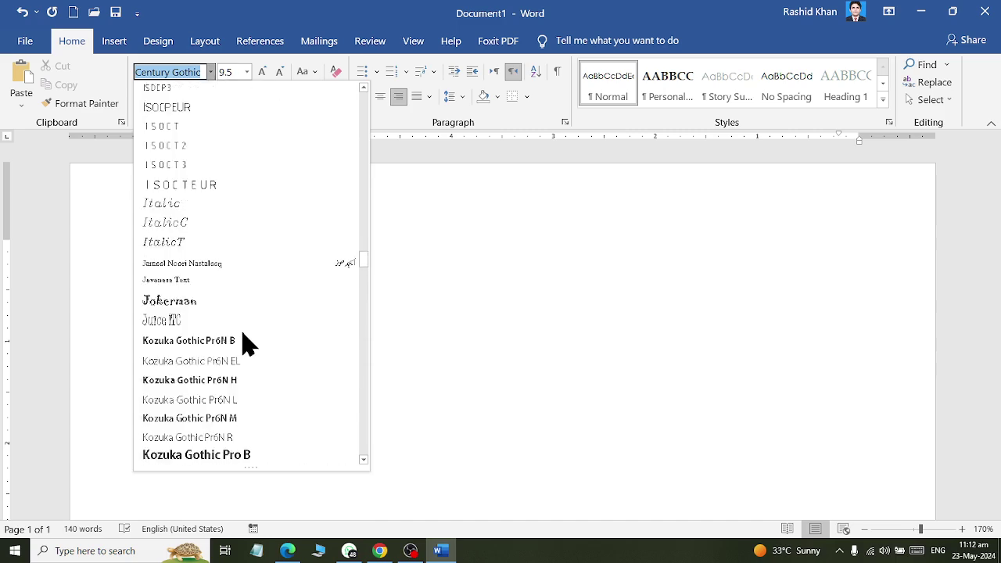
pyautogui.click(217, 264)
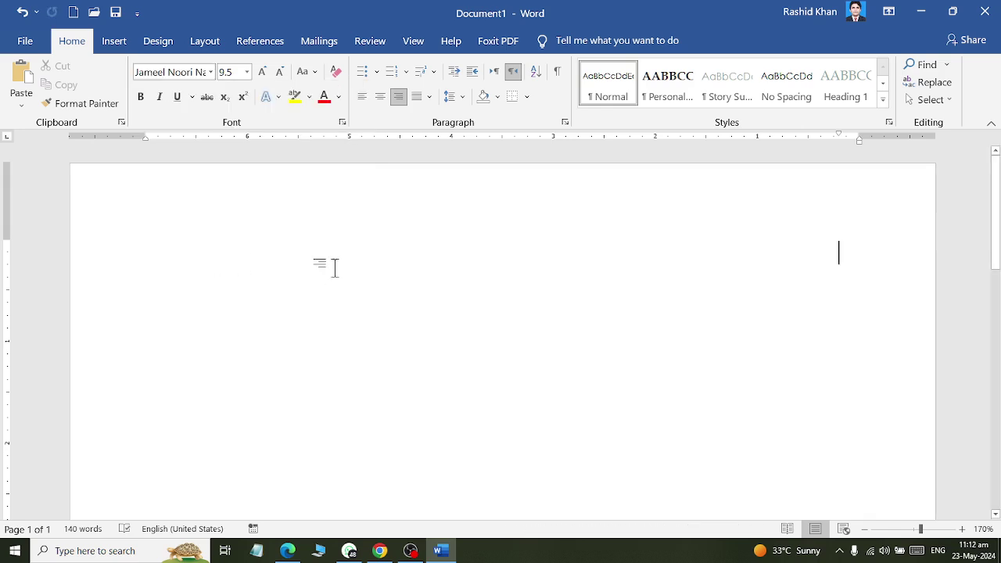
# Grow the font size to 22 and switch the keyboard input language to Urdu (Pakistan)
pyautogui.click(262, 72)
pyautogui.click(262, 71)
pyautogui.click(262, 72)
pyautogui.click(262, 72)
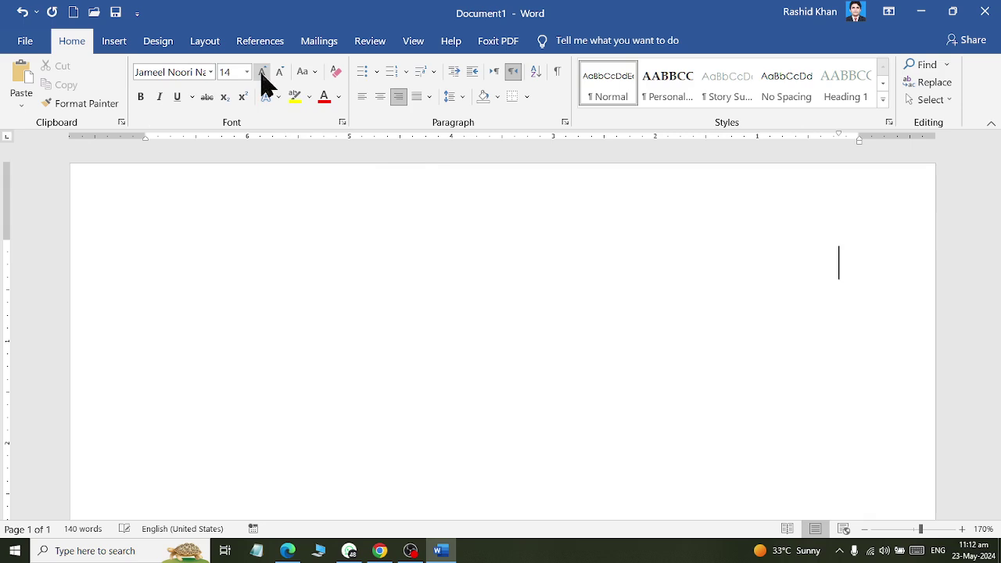
pyautogui.click(262, 72)
pyautogui.click(262, 72)
pyautogui.rightClick(264, 81)
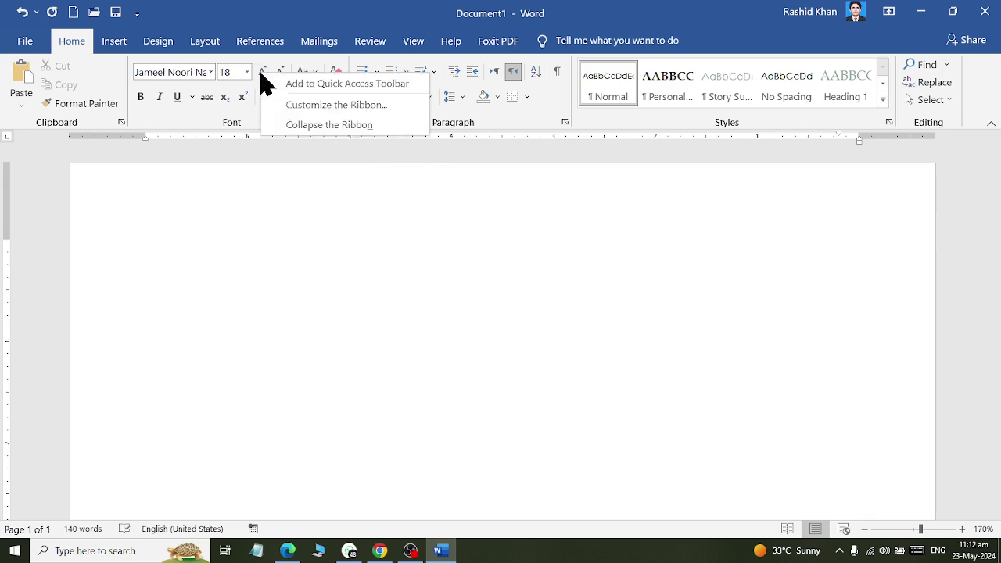
pyautogui.click(261, 20)
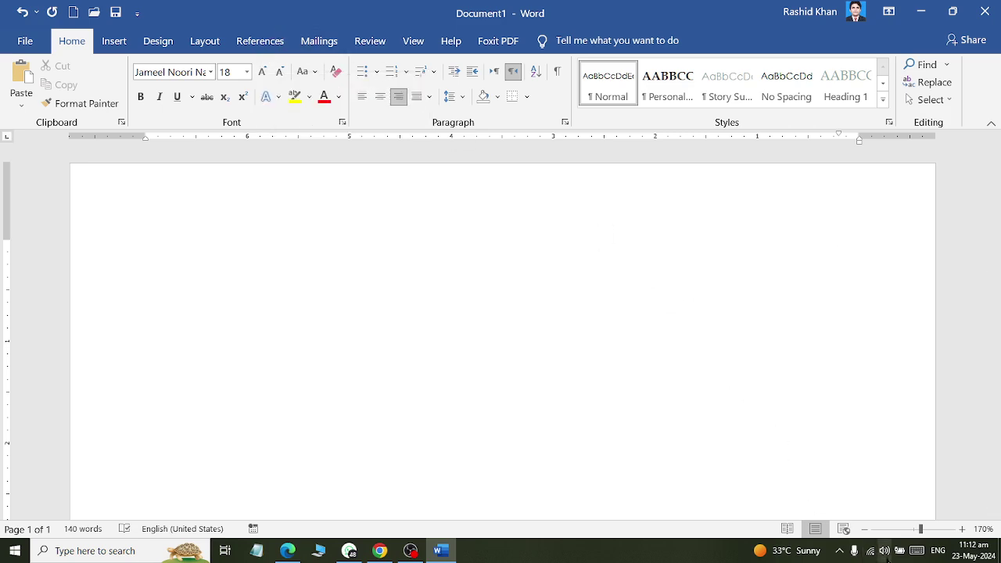
pyautogui.click(941, 551)
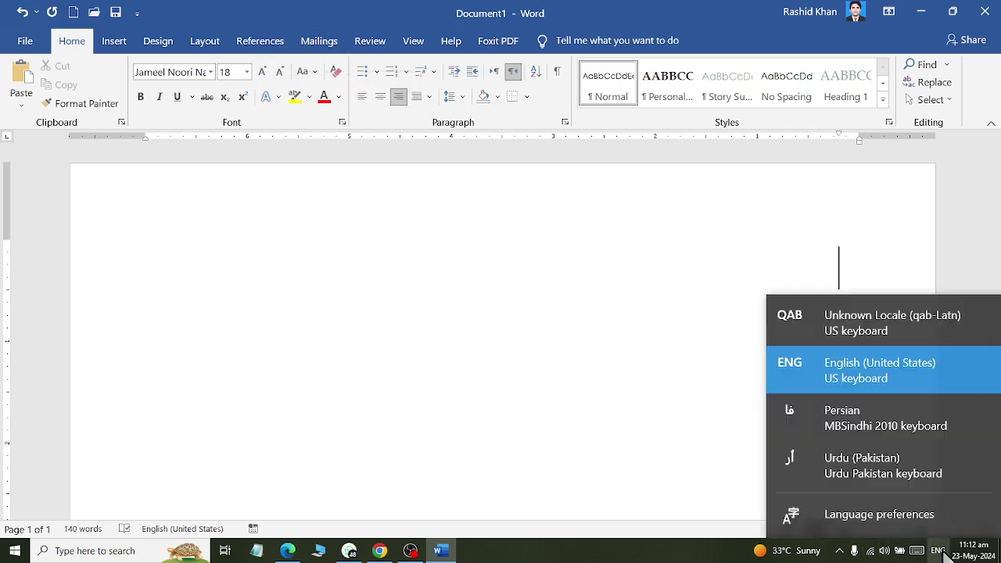
pyautogui.click(877, 472)
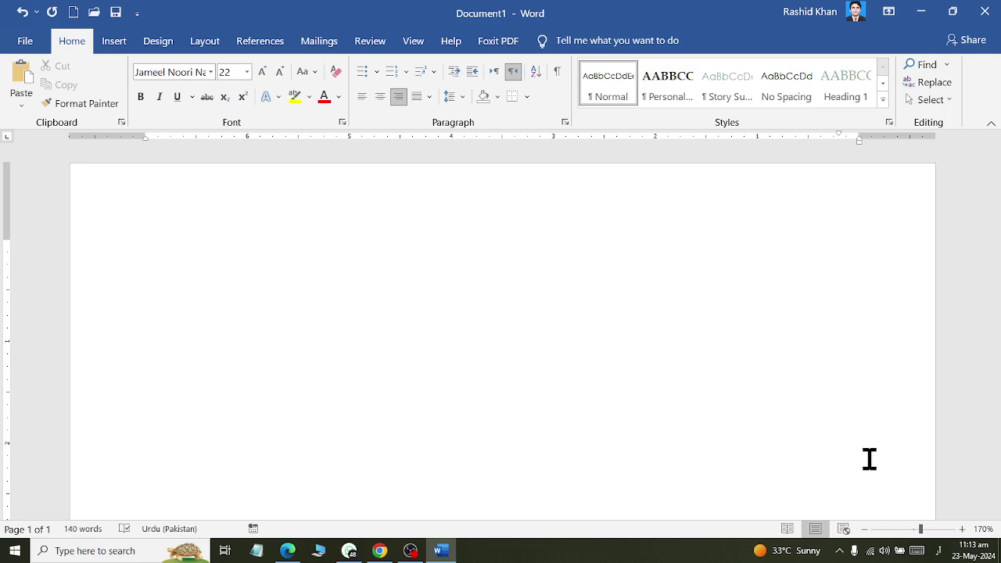
# Type the heading 'درخواست برائے چھٹی', correcting typos, then start a second line
pyautogui.write('ور')
pyautogui.write('خو')
pyautogui.write('است')
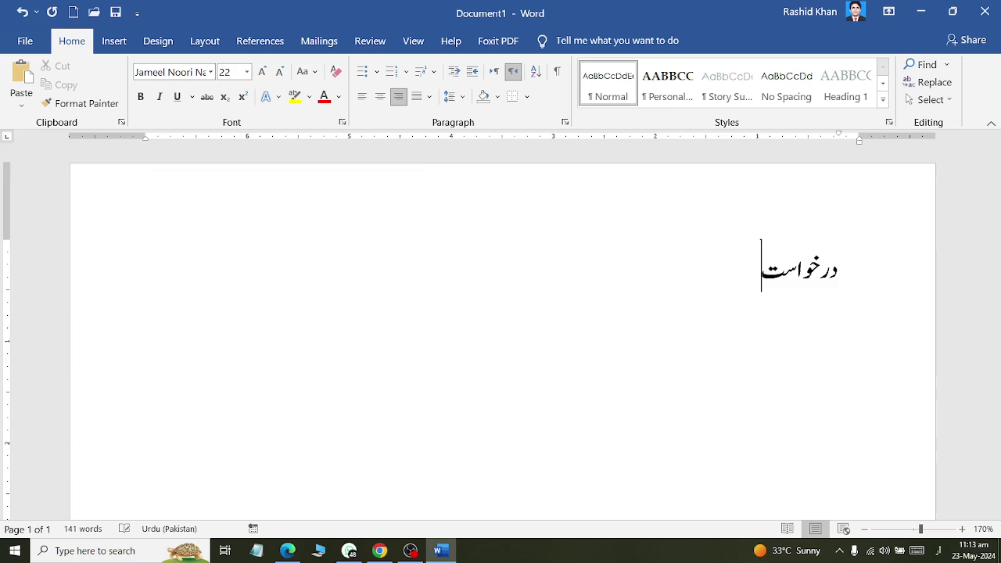
pyautogui.write(' پ')
pyautogui.press('BackSpace')
pyautogui.write('ب')
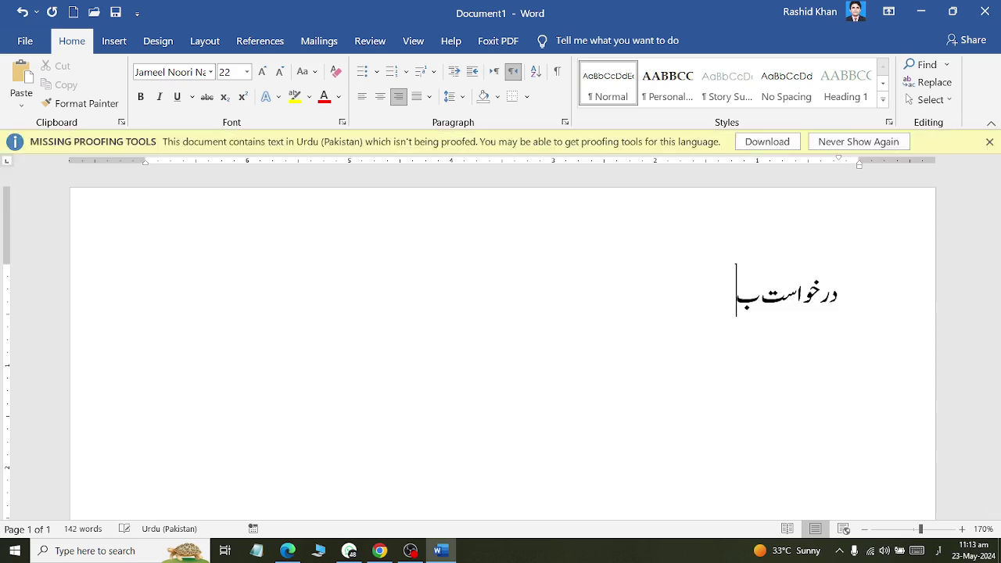
pyautogui.write('رئے')
pyautogui.press('BackSpace')
pyautogui.press('BackSpace')
pyautogui.write('ائ')
pyautogui.press('BackSpace')
pyautogui.press('BackSpace')
pyautogui.write('ائ')
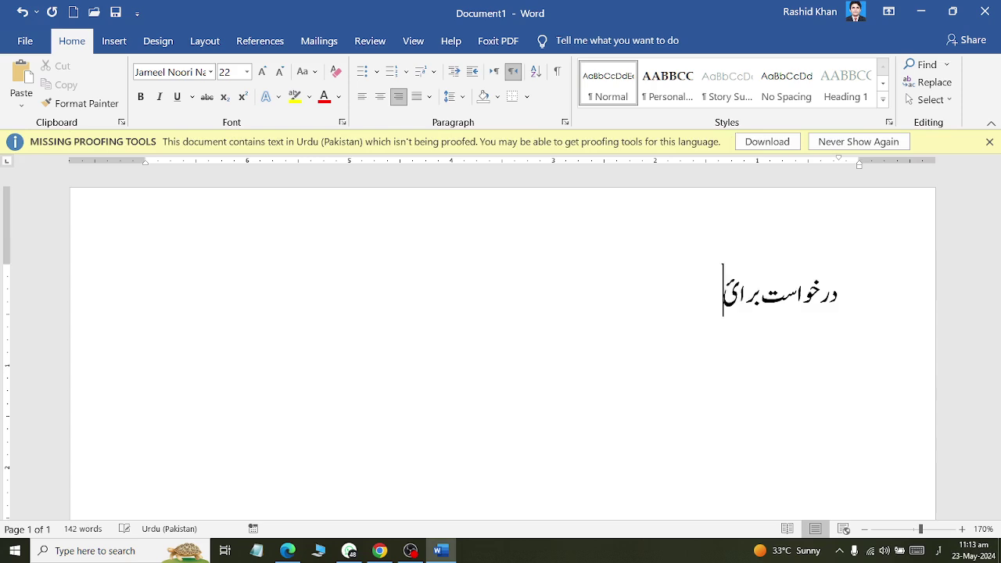
pyautogui.write('ے چ')
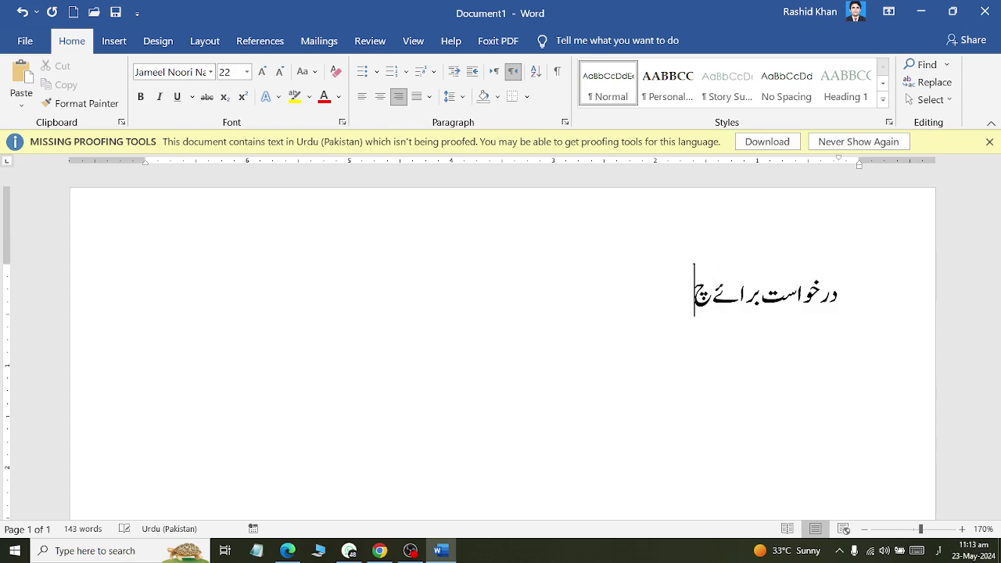
pyautogui.write('ھٹ')
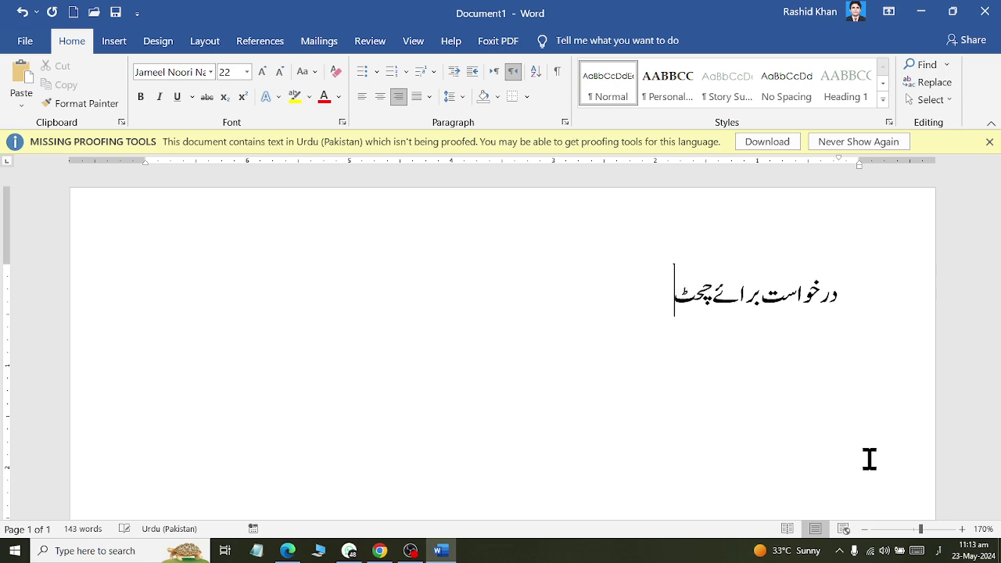
pyautogui.write('ی')
pyautogui.press('BackSpace')
pyautogui.press('BackSpace')
pyautogui.press('BackSpace')
pyautogui.write('ھ')
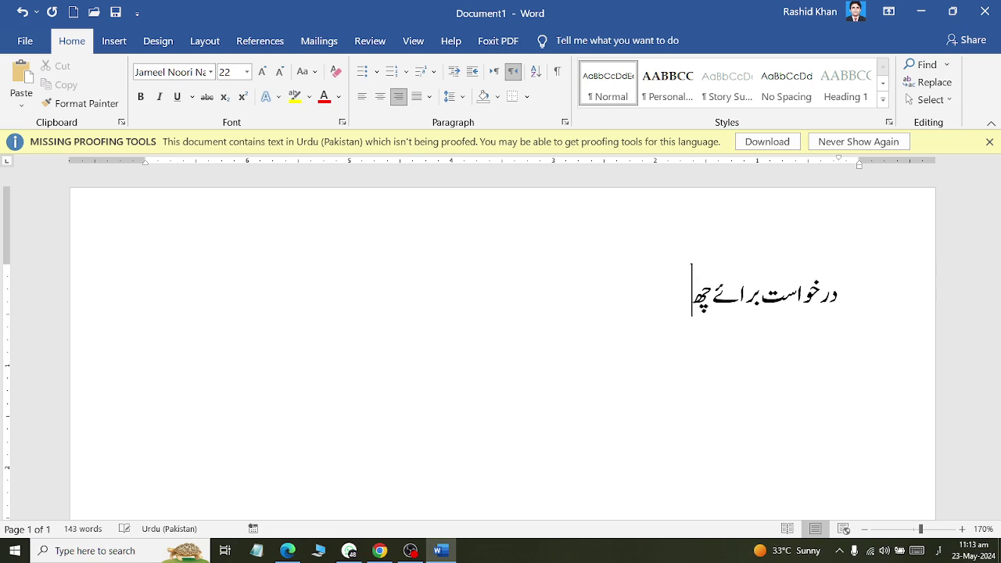
pyautogui.write('تی')
pyautogui.press('BackSpace')
pyautogui.press('BackSpace')
pyautogui.write('ٹی')
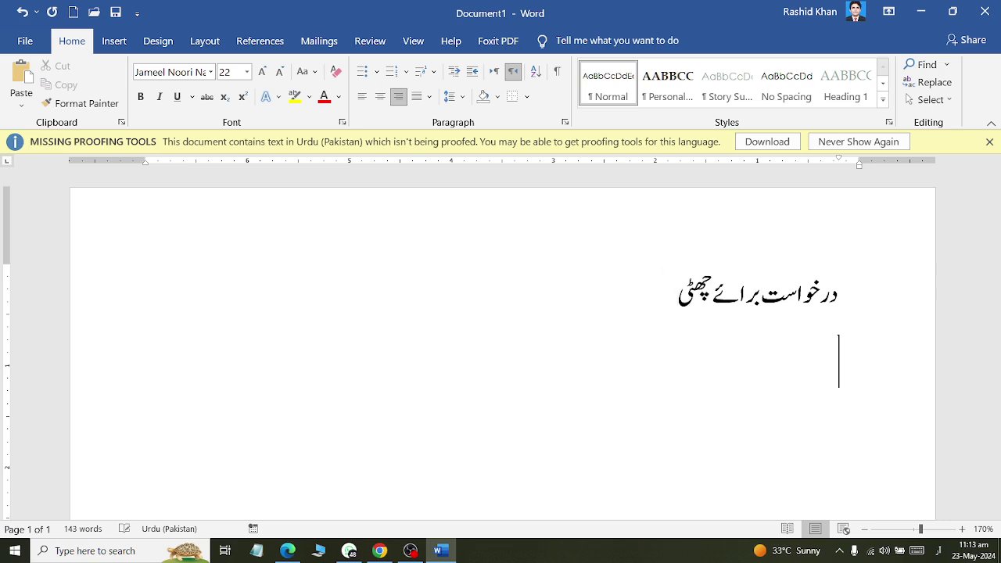
pyautogui.write('بخ')
pyautogui.press('BackSpace')
pyautogui.press('BackSpace')
pyautogui.press('Return')
# Type the addressee line 'بخدمت جناب ہیڈماسٹر صاحب' below the heading, correcting stray letters
pyautogui.write('ب')
pyautogui.write('خ')
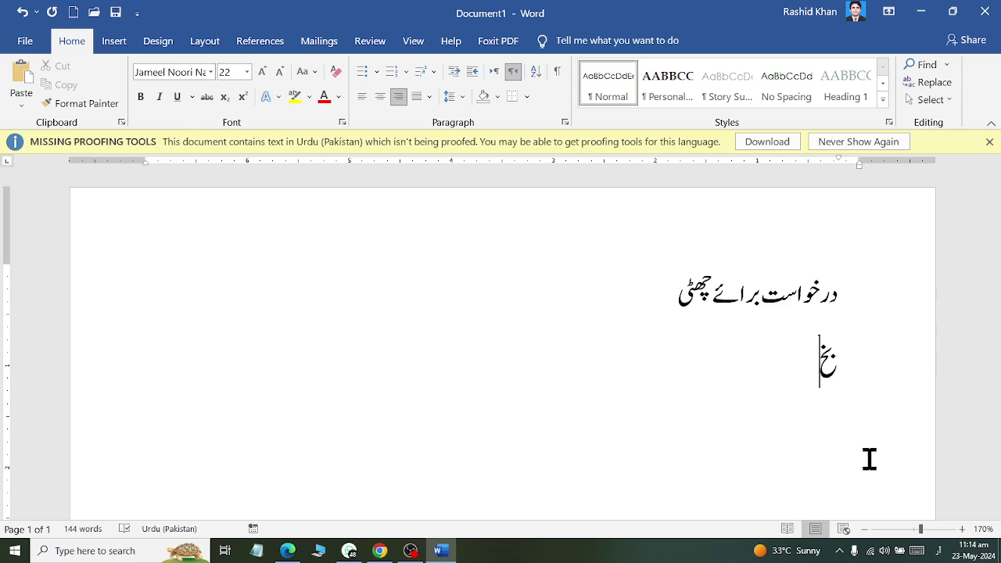
pyautogui.write('د')
pyautogui.write('مت')
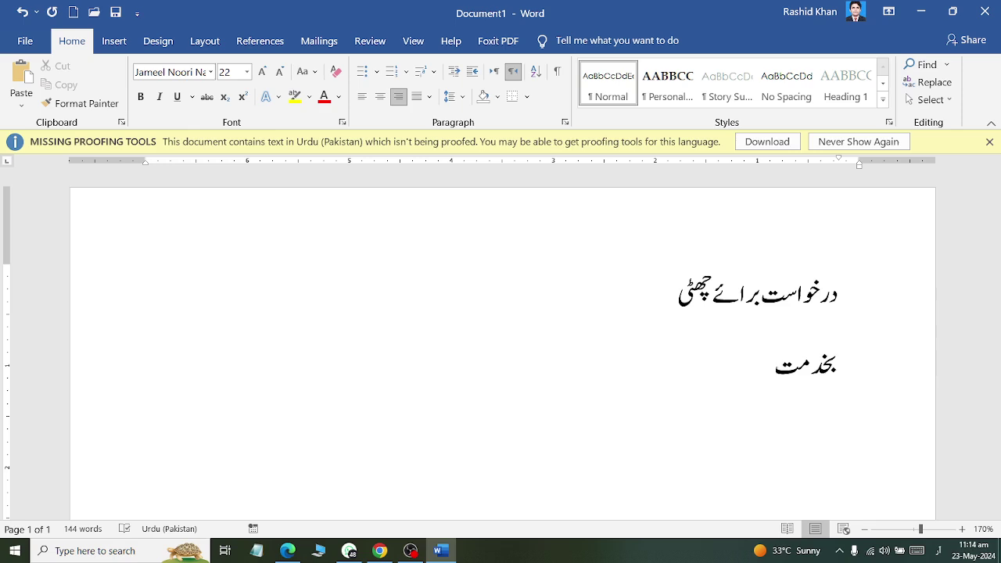
pyautogui.write('ج')
pyautogui.press('BackSpace')
pyautogui.write('ضن')
pyautogui.press('BackSpace')
pyautogui.press('BackSpace')
pyautogui.write('جن')
pyautogui.write('اب')
pyautogui.write(' ہیڈ')
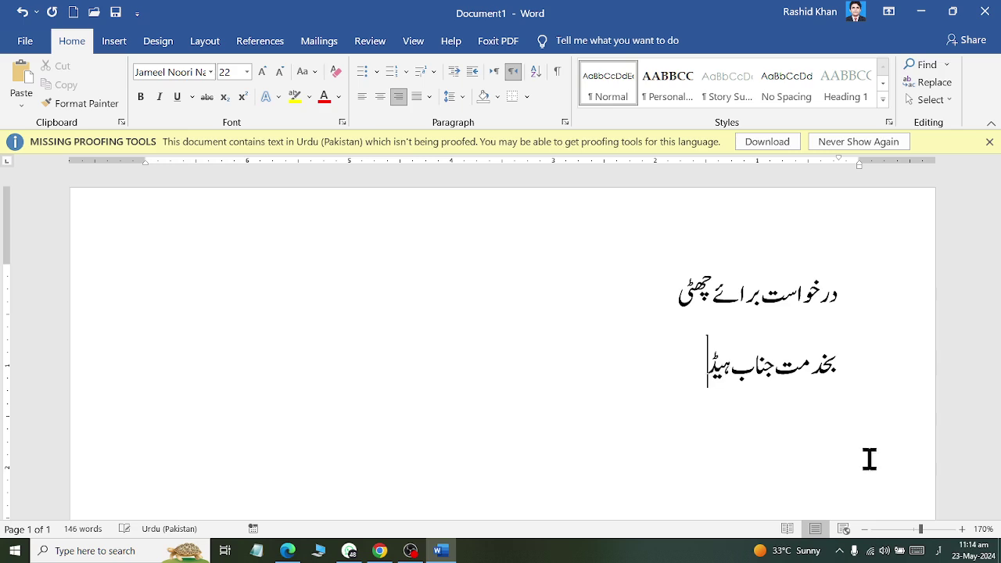
pyautogui.write('ما')
pyautogui.write('سٹر')
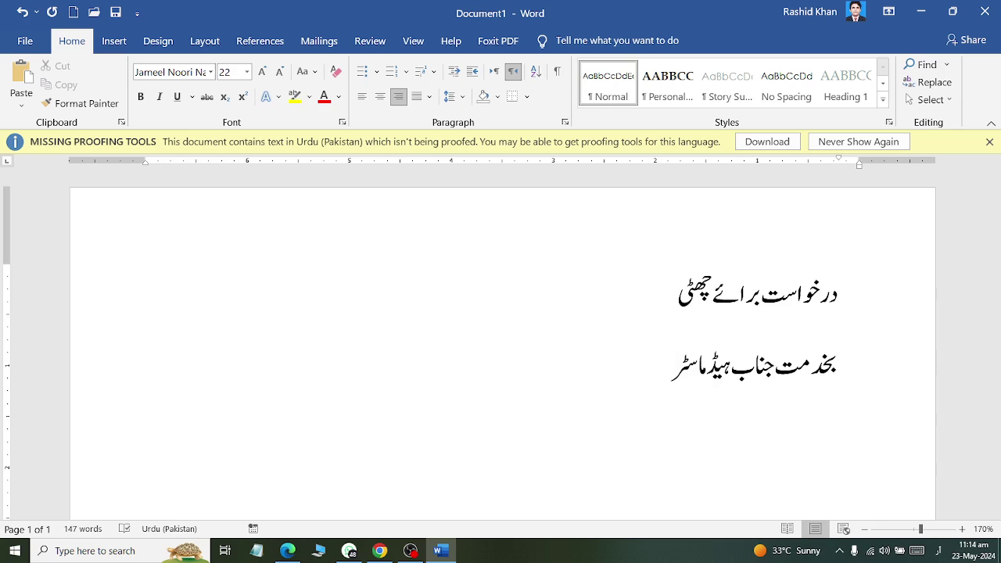
pyautogui.write(' صا')
pyautogui.write('حب')
# Add the salutation 'جناب اعلی' on a new line and start the body with 'آپ سے'
pyautogui.press('Return')
pyautogui.write('جناب')
pyautogui.write(' اعل')
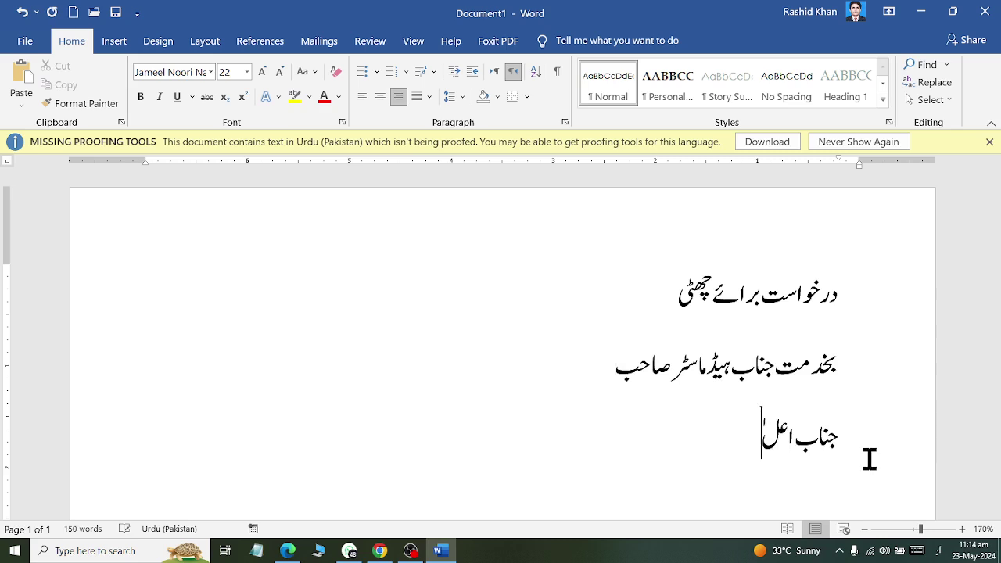
pyautogui.write('یٰ')
pyautogui.press('Return')
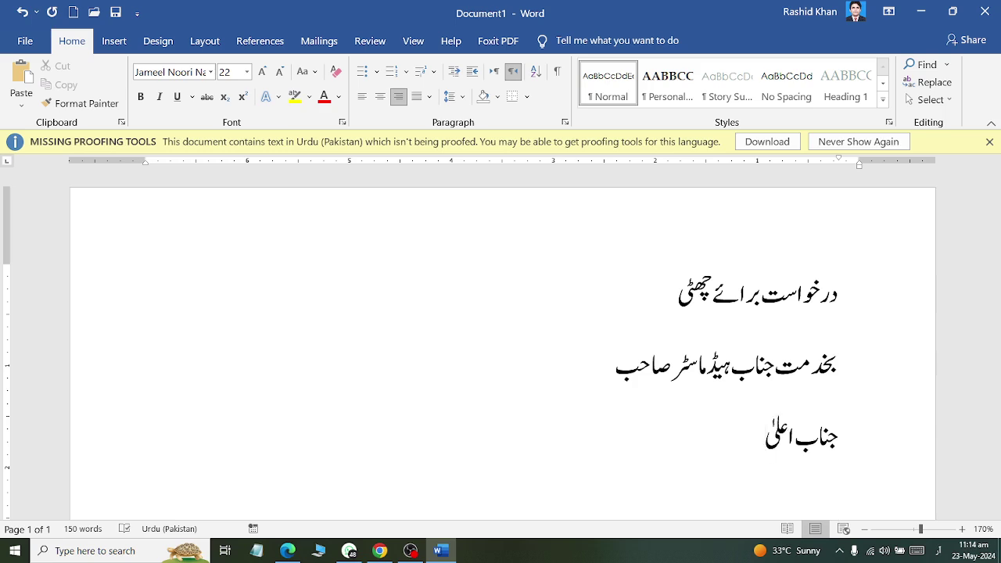
pyautogui.write('آ')
pyautogui.write('پ ساے')
pyautogui.press('BackSpace')
pyautogui.write('ے')
pyautogui.press('BackSpace')
pyautogui.press('BackSpace')
pyautogui.write('ےگ')
pyautogui.press('BackSpace')
pyautogui.write('گ')
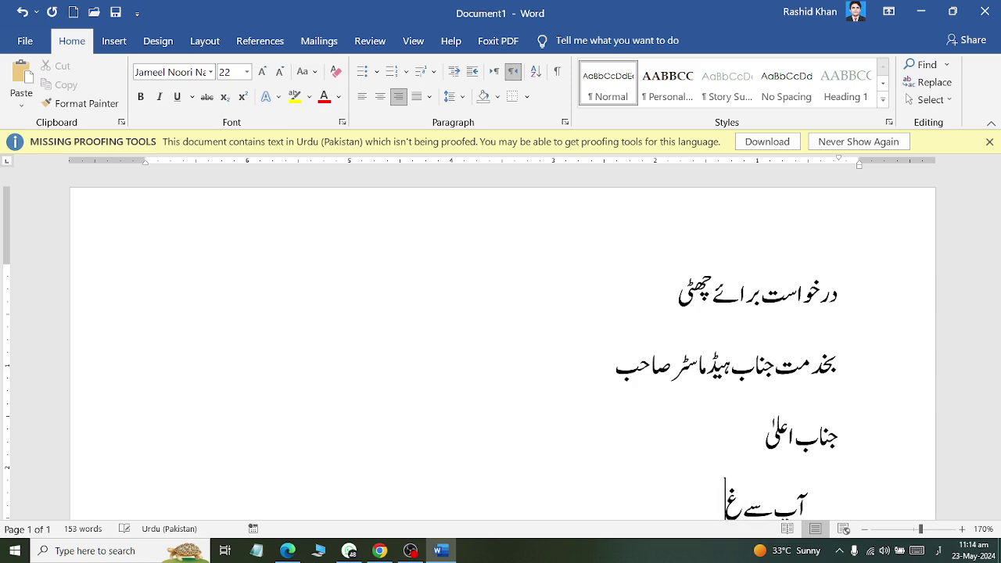
pyautogui.press('BackSpace')
pyautogui.write('گ')
pyautogui.press('BackSpace')
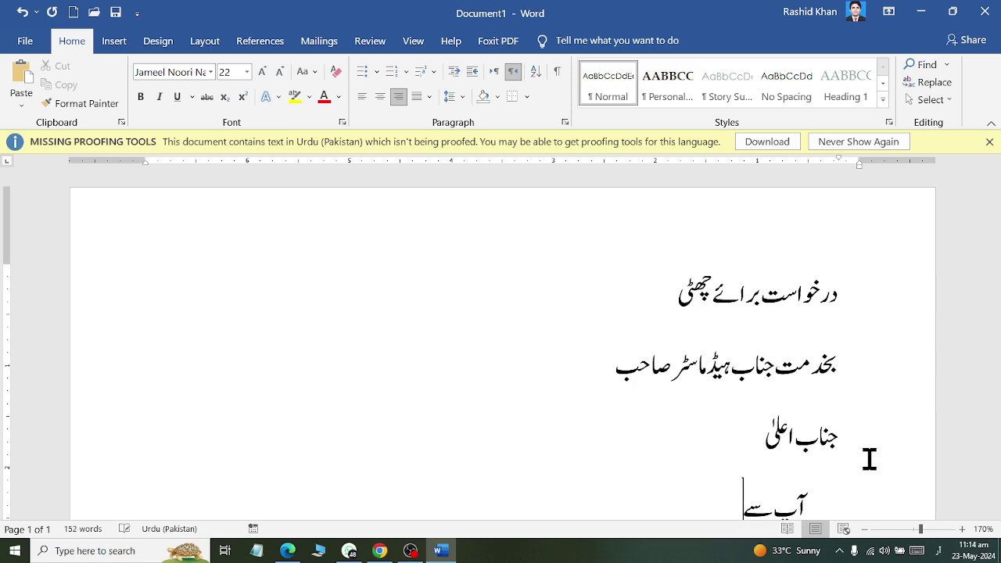
# Type the request 'گذارش ہے کہ میں آج کسی ضروری کام کی وجہ سے اسکول سے قاصر رہوں گا'
pyautogui.write('گذ')
pyautogui.write('ارش ہے')
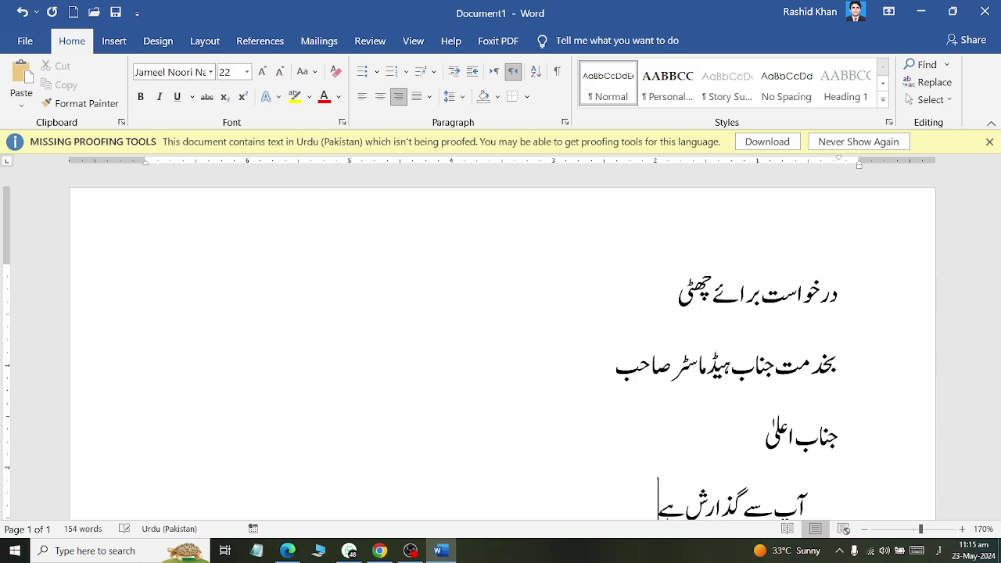
pyautogui.write(' کہ می')
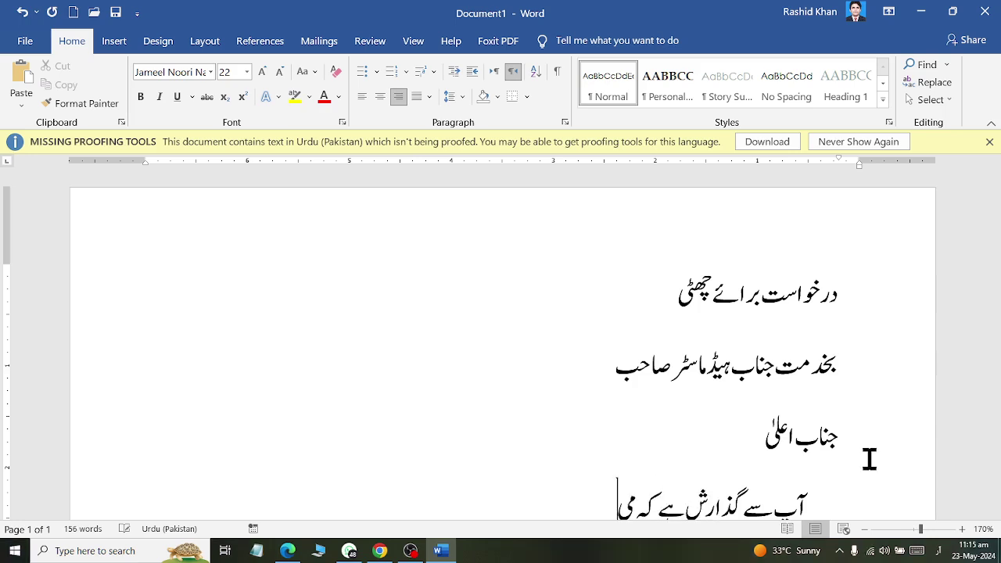
pyautogui.write('ن')
pyautogui.press('BackSpace')
pyautogui.write('ں ')
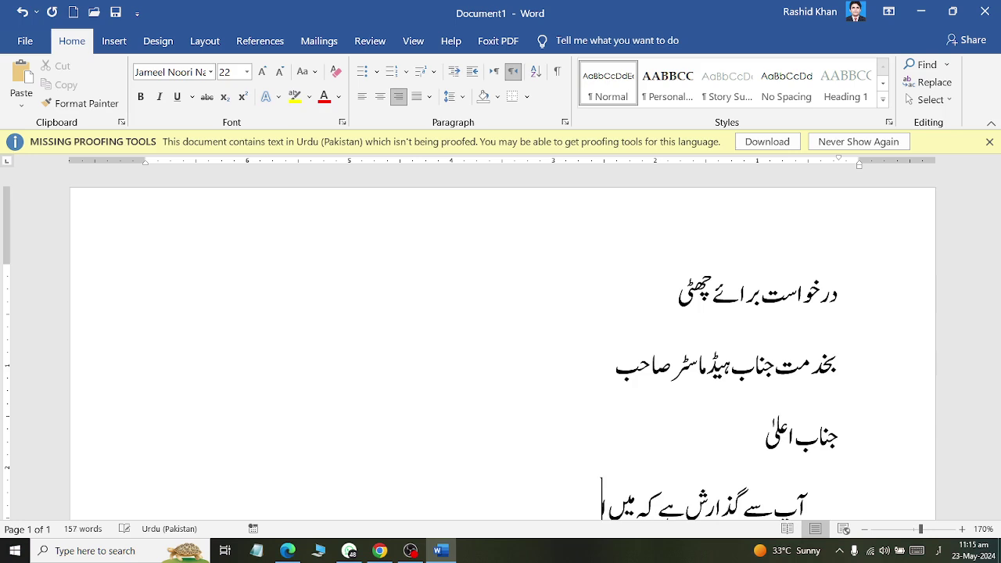
pyautogui.write('آج کسی')
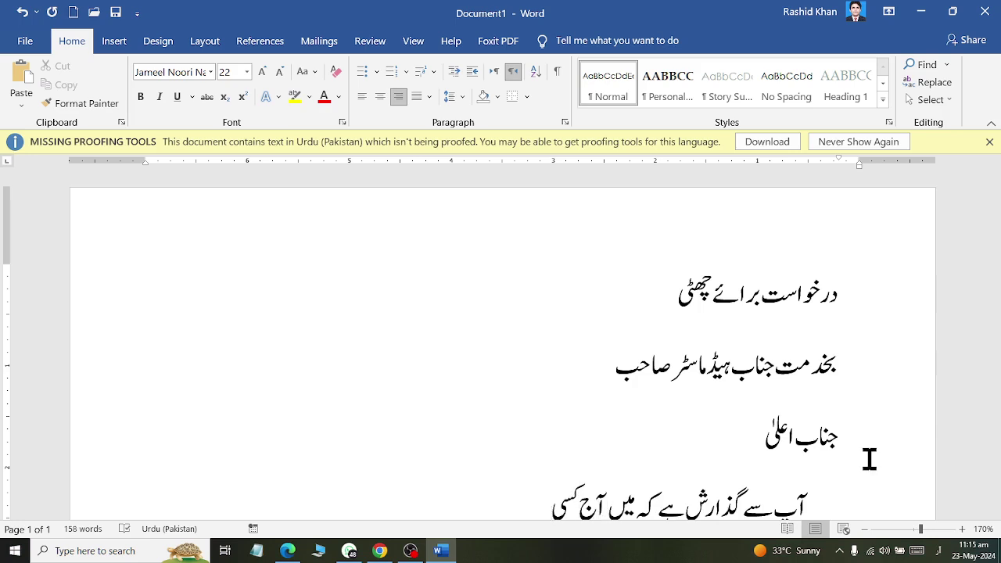
pyautogui.write(' ضر')
pyautogui.write('وری')
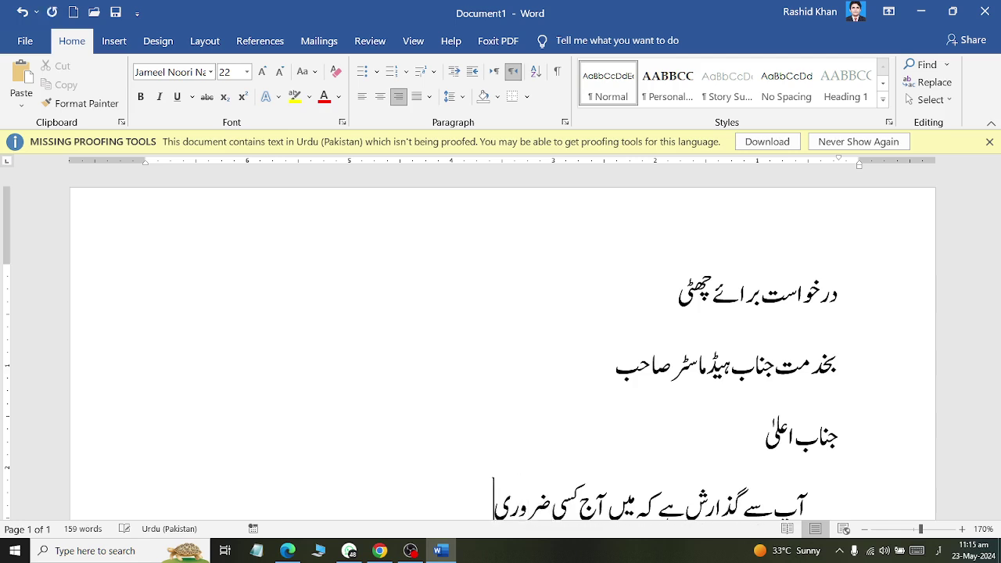
pyautogui.write(' کام کی و')
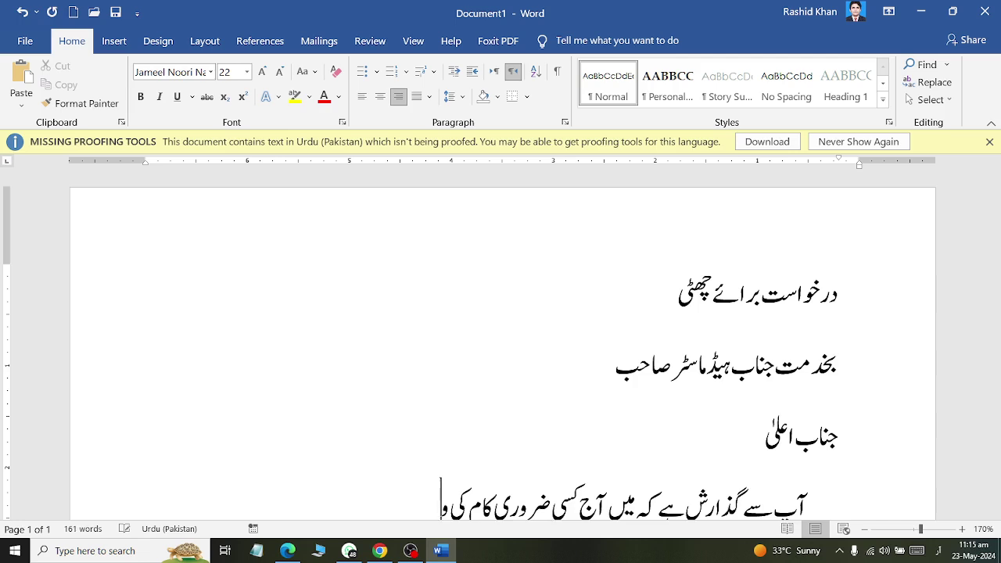
pyautogui.write('جہ س')
pyautogui.write('ے اسک')
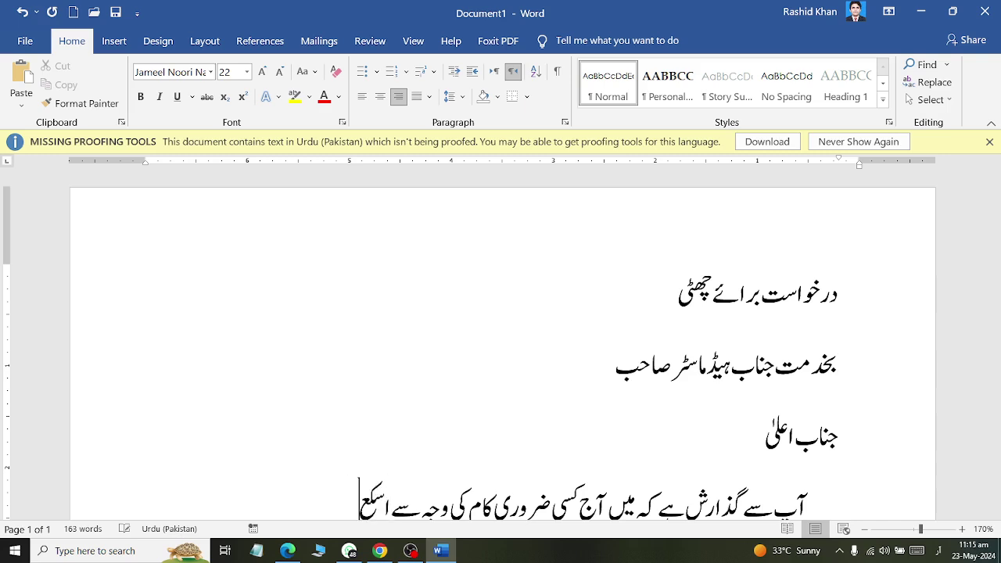
pyautogui.write('ول ساے')
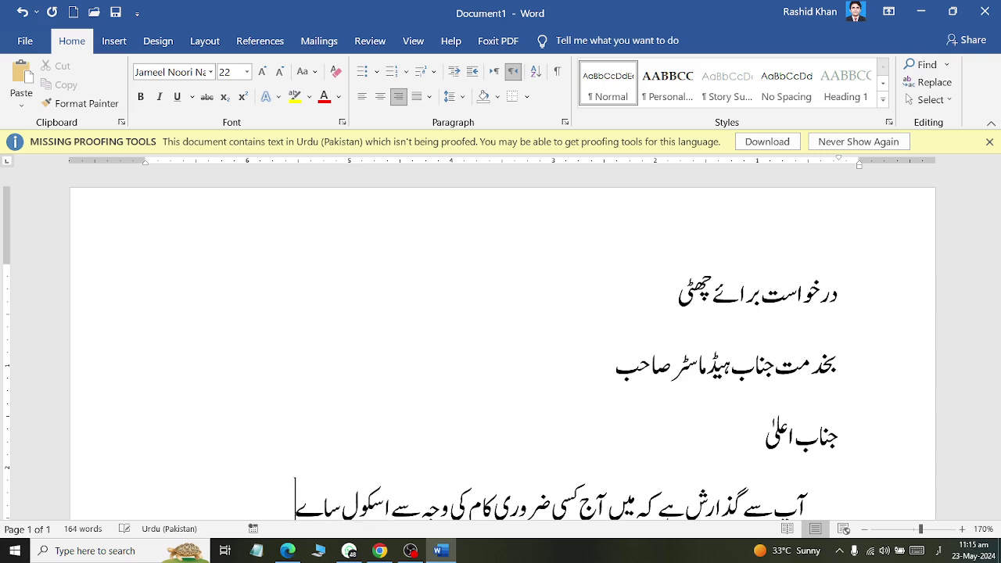
pyautogui.write(' قاصر')
pyautogui.write(' ر')
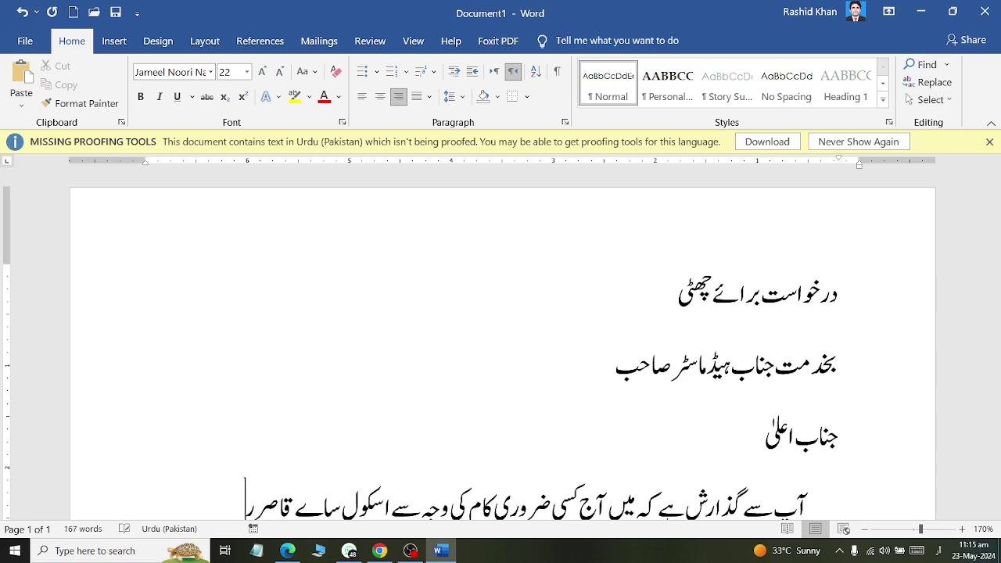
pyautogui.write('ہوں')
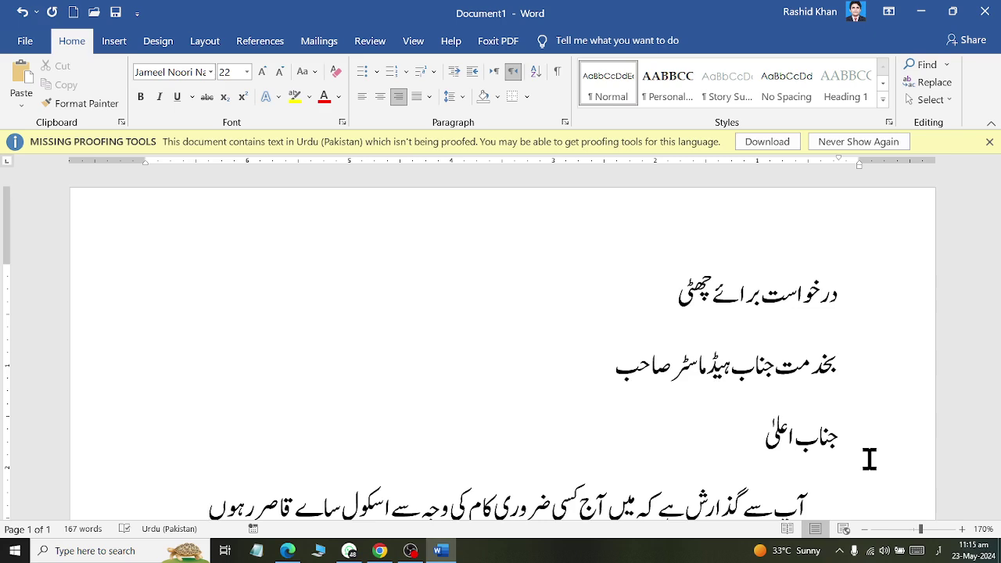
pyautogui.write(' گا')
pyautogui.press('BackSpace')
pyautogui.press('BackSpace')
pyautogui.press('BackSpace')
pyautogui.write('ں گا')
# Centre the title 'درخواست برائے چھٹی' and the addressee line
pyautogui.scroll(-1, 855, 400)
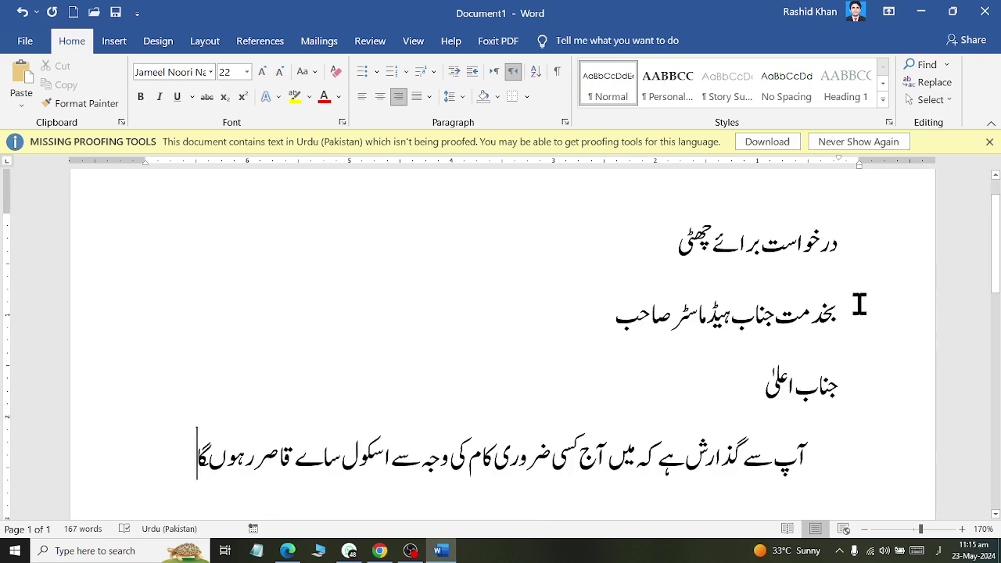
pyautogui.moveTo(860, 242)
pyautogui.mouseDown()
pyautogui.moveTo(675, 254)
pyautogui.moveTo(576, 380)
pyautogui.mouseUp()
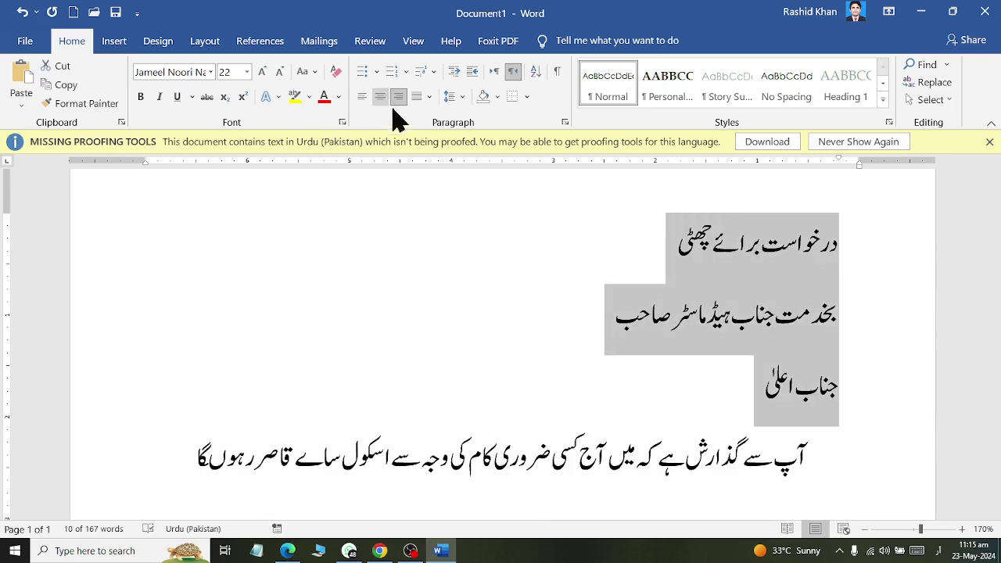
pyautogui.click(794, 311)
pyautogui.moveTo(833, 242); pyautogui.dragTo(527, 320)
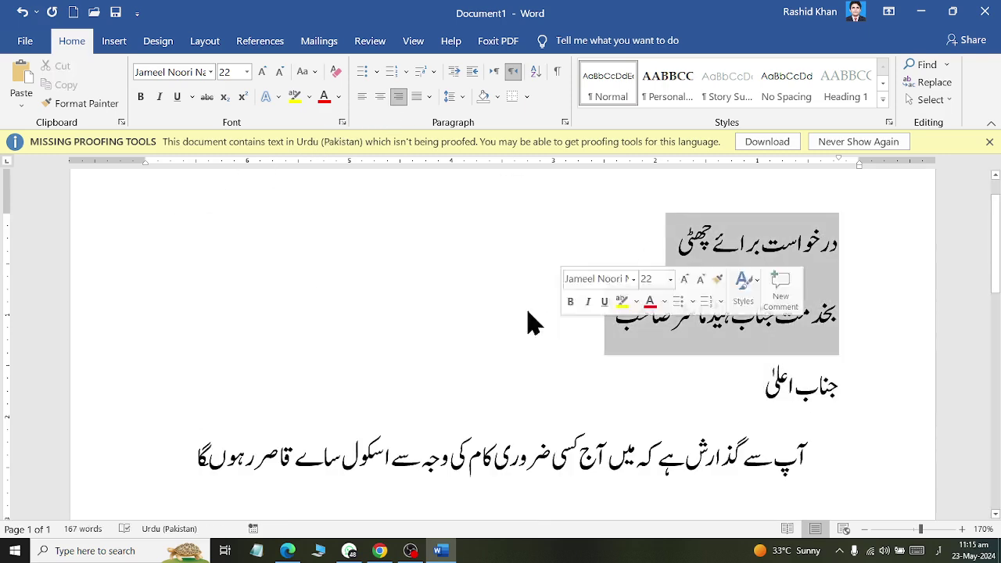
pyautogui.click(380, 96)
pyautogui.click(654, 384)
# Put the caret back at the end of the body sentence
pyautogui.click(830, 456)
pyautogui.scroll(-2, 561, 404)
pyautogui.scroll(-1, 390, 352)
pyautogui.click(204, 317)
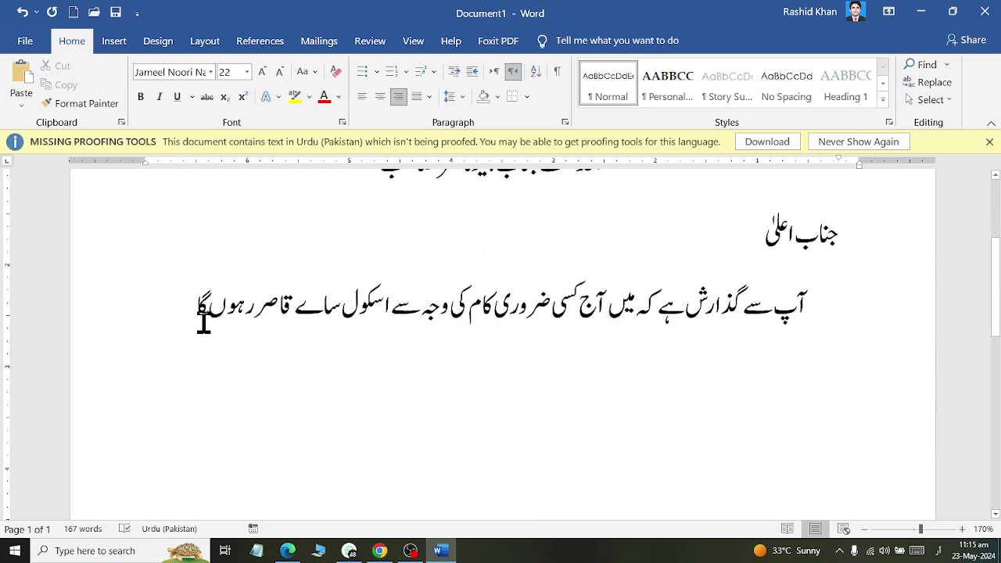
pyautogui.click(156, 286)
# Save the letter as 'درخواست برائے چھٹی.docx' in OneDrive Documents and maximize the Word window
pyautogui.hotkey('ctrl', 's')
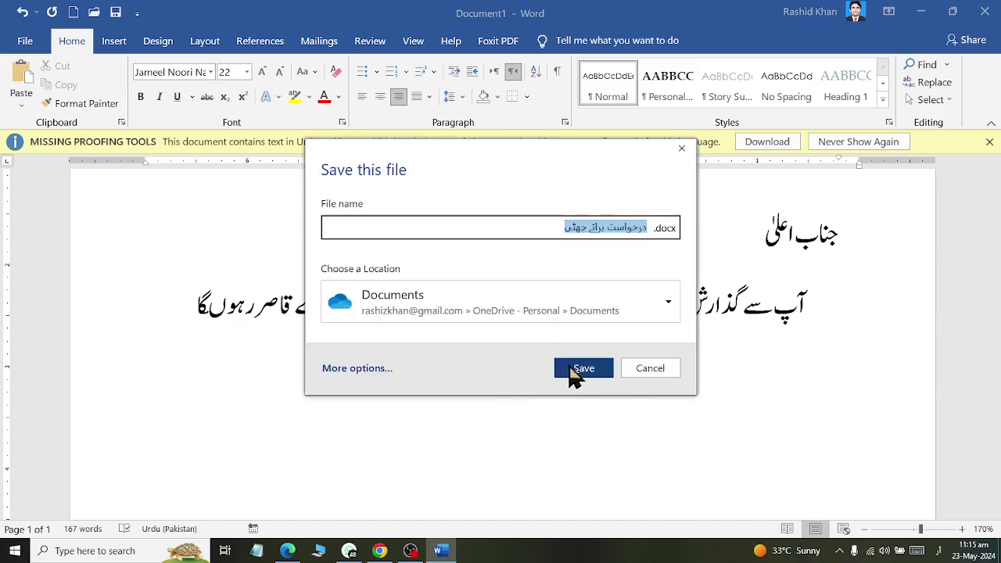
pyautogui.click(938, 550)
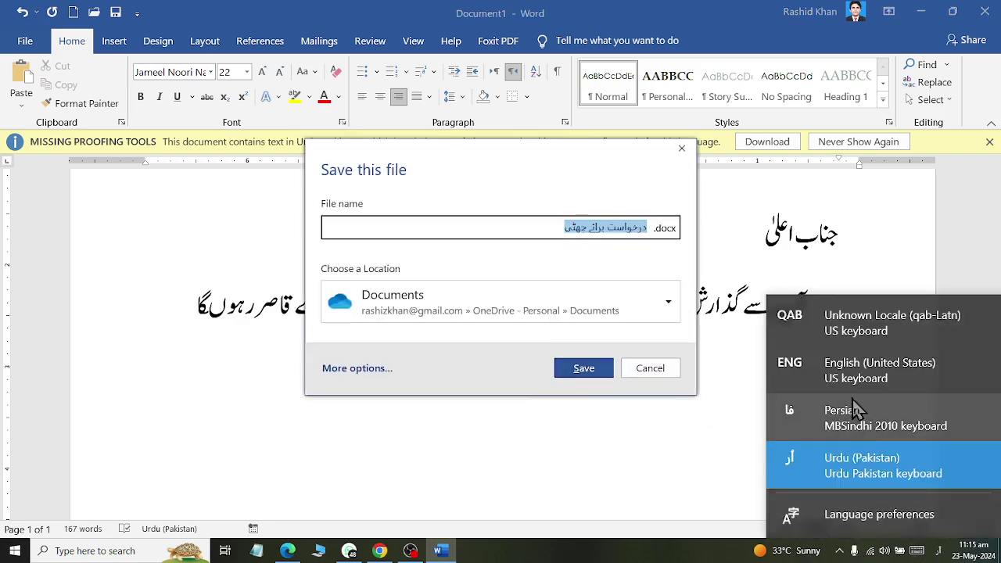
pyautogui.click(833, 381)
pyautogui.click(569, 372)
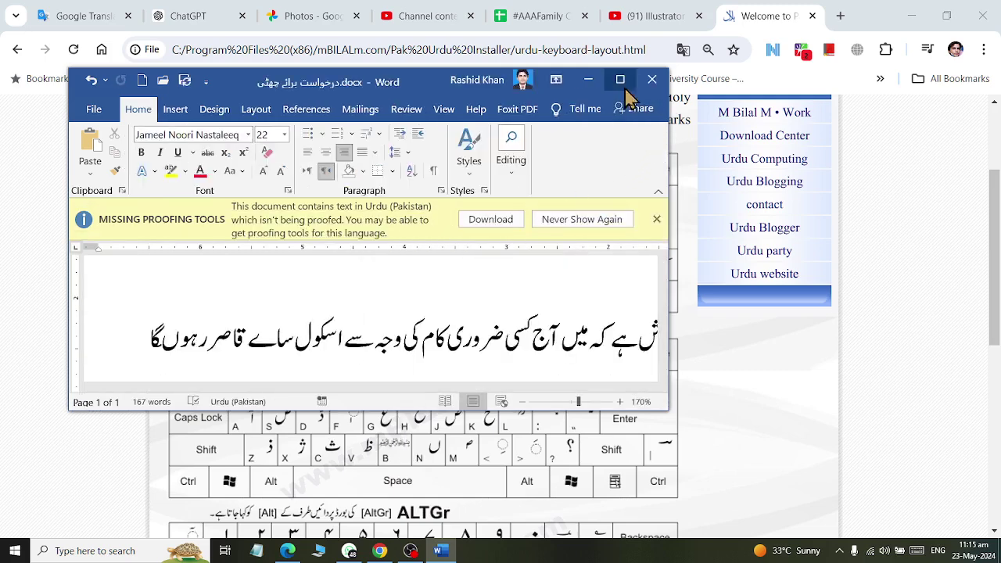
pyautogui.click(620, 79)
pyautogui.scroll(3, 466, 320)
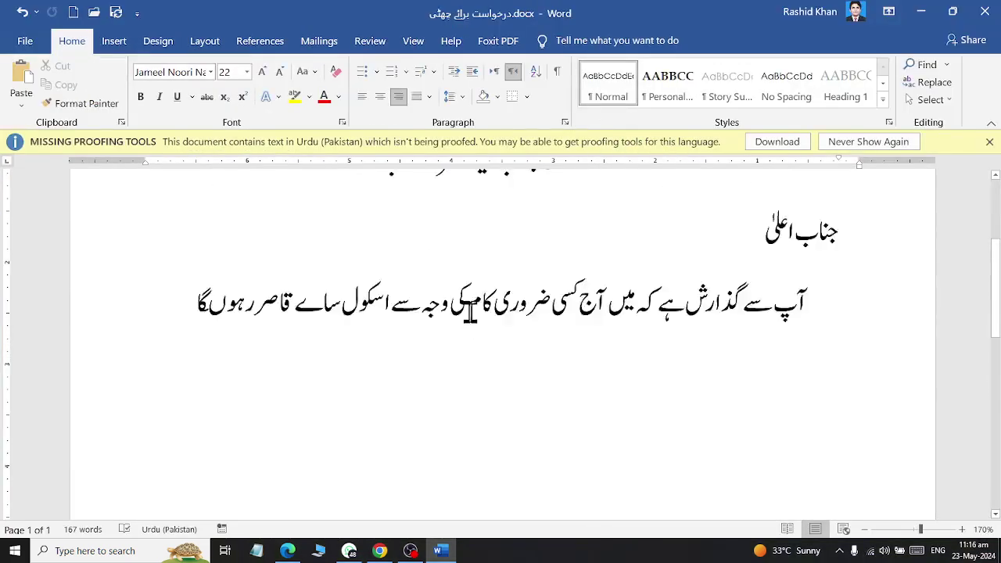